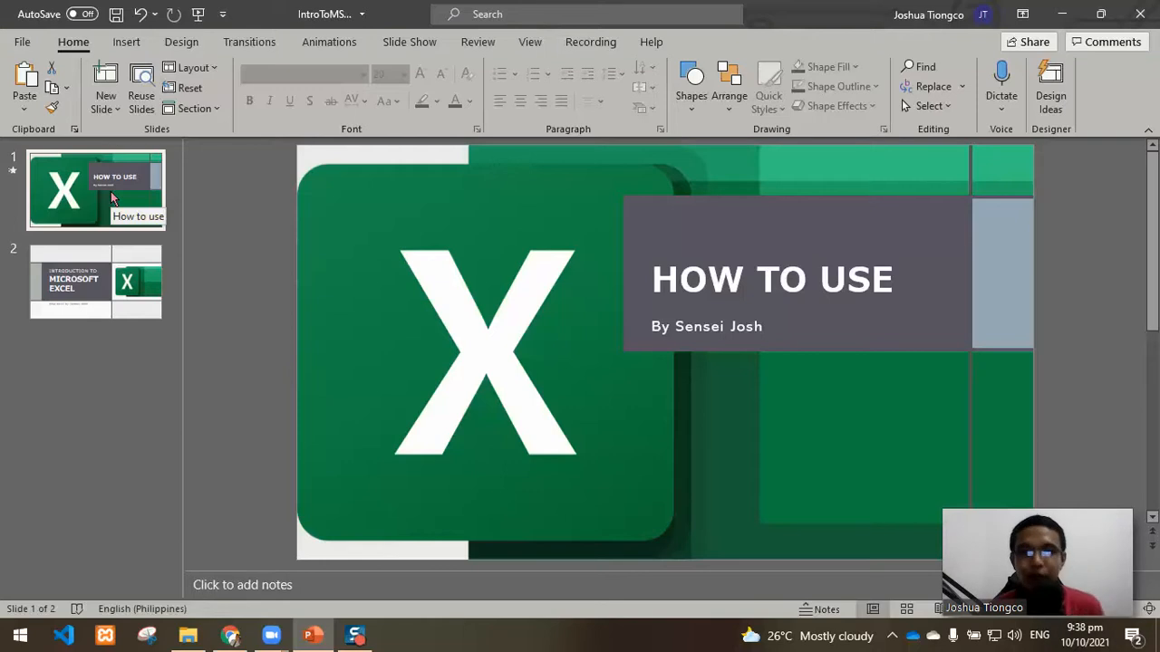
Step: Display the second slide, with the title Introduction to Microsoft Excel
{"action": "left_click", "coordinate": [111, 286]}
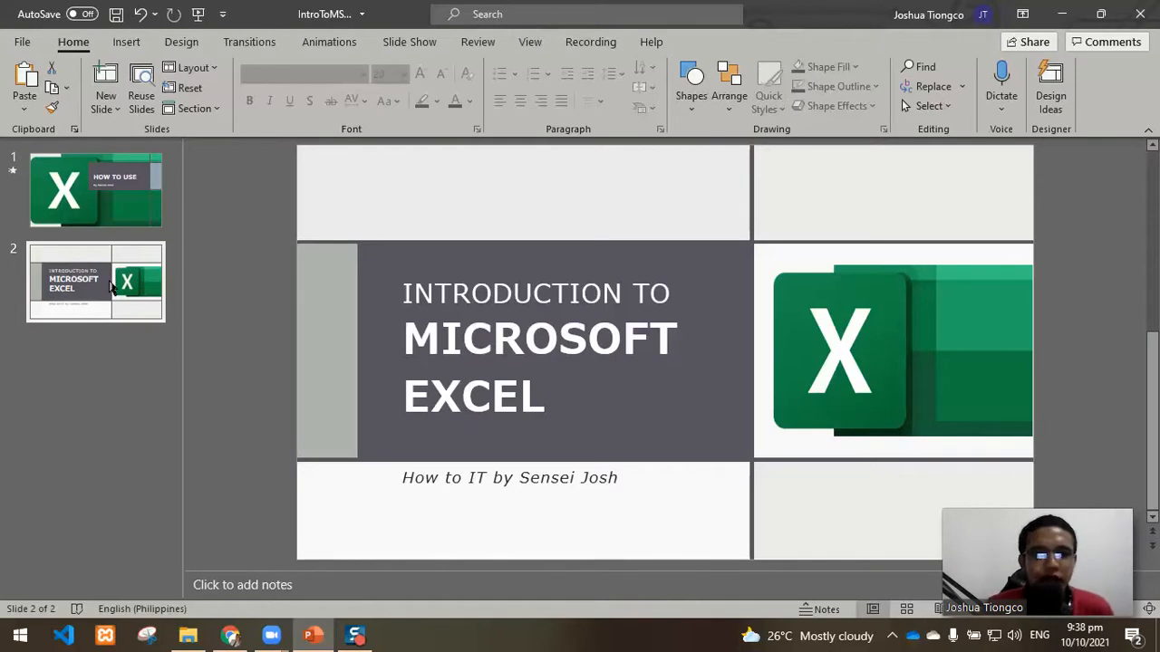
{"action": "left_click", "coordinate": [204, 362]}
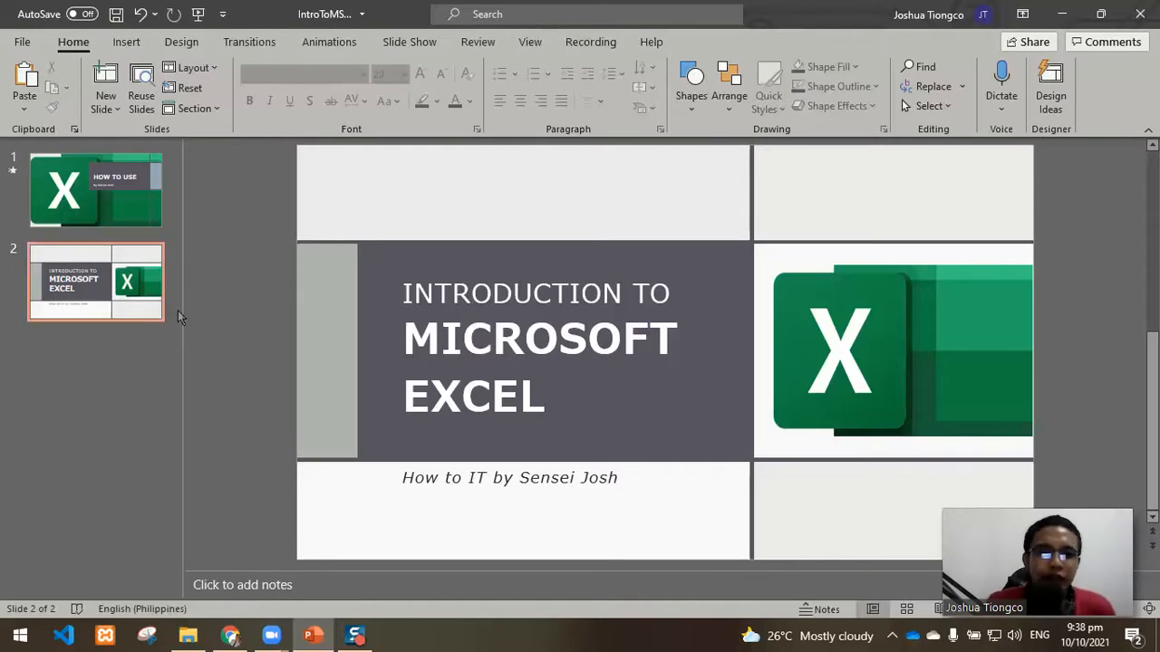
Step: Switch to Excel and create a new blank workbook
{"action": "left_click", "coordinate": [20, 634]}
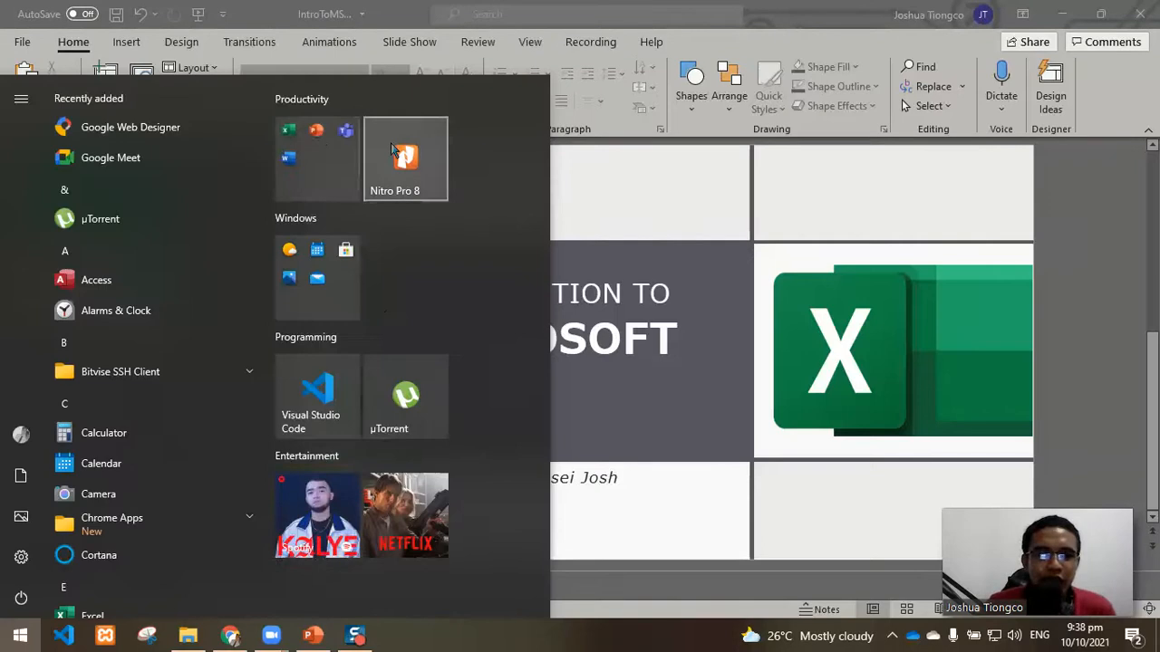
{"action": "left_click", "coordinate": [317, 145]}
{"action": "left_click", "coordinate": [318, 286]}
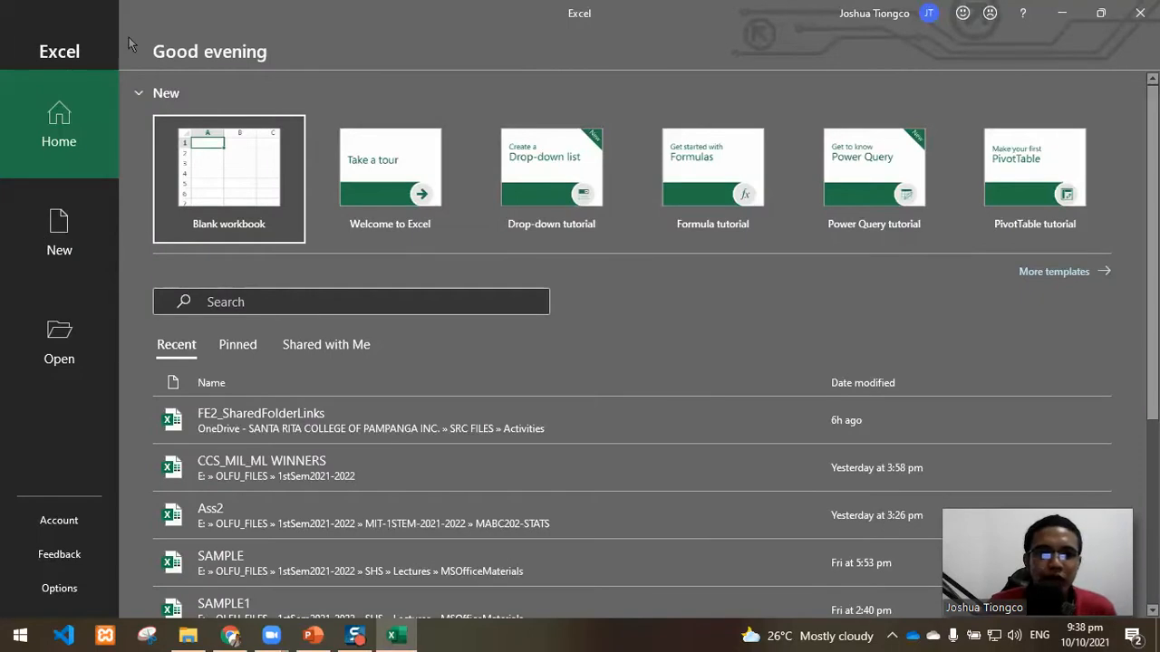
{"action": "left_click", "coordinate": [245, 181]}
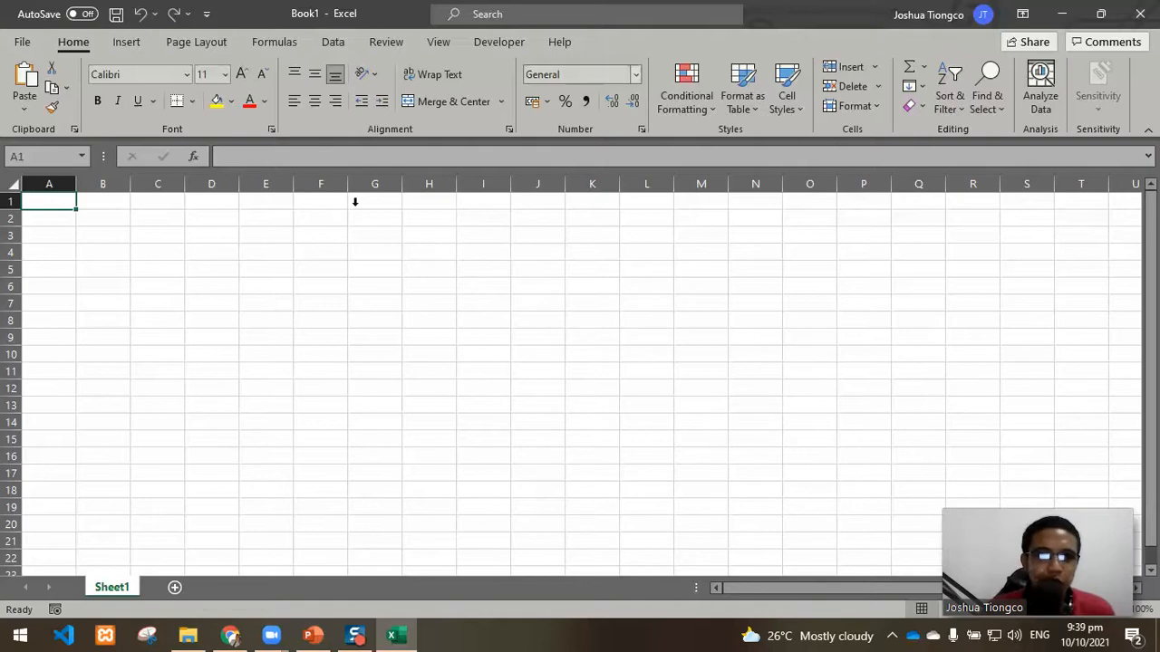
Step: Start saving the new workbook to This PC and open the full Save As dialog
{"action": "left_click", "coordinate": [21, 42]}
{"action": "left_click", "coordinate": [71, 238]}
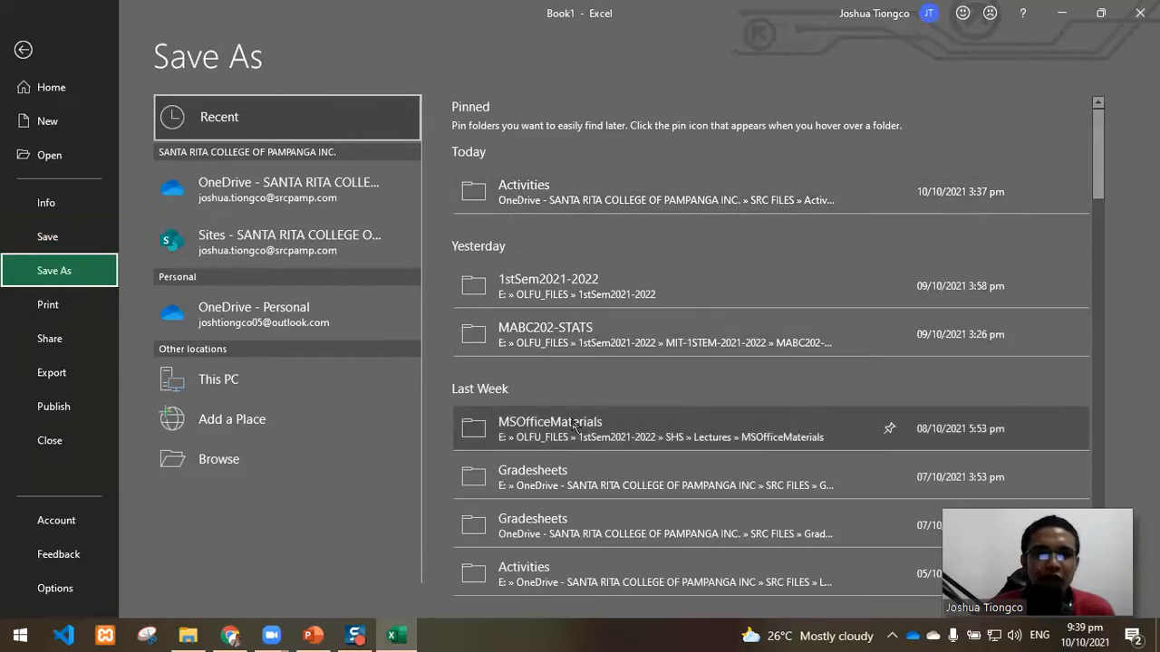
{"action": "left_click", "coordinate": [252, 386]}
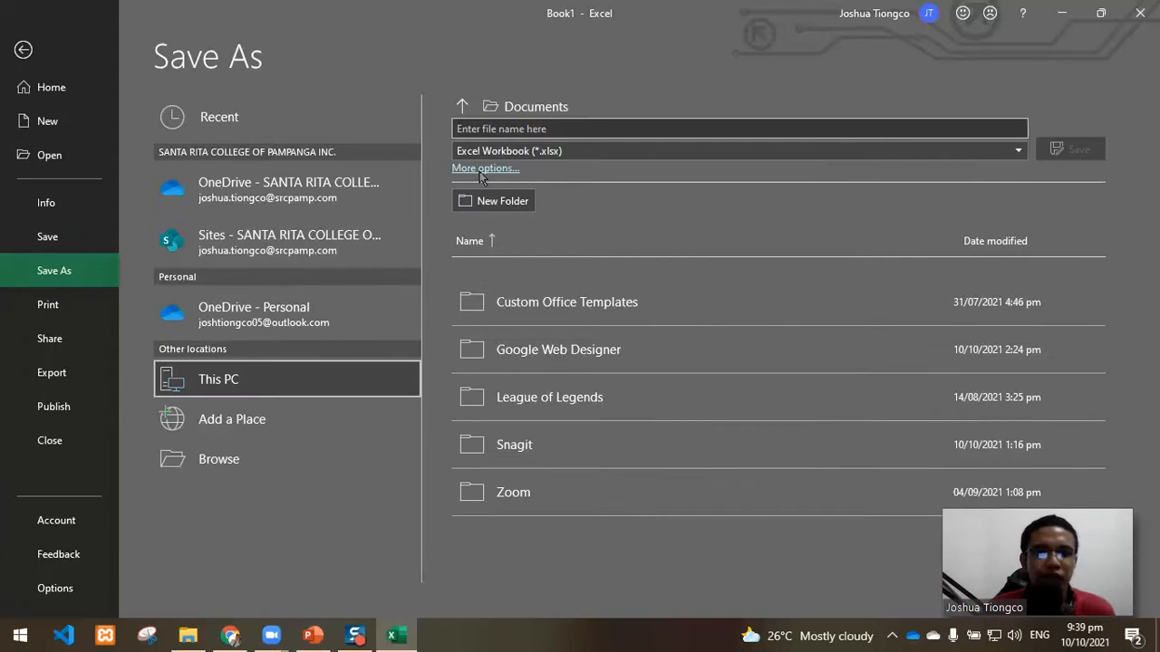
{"action": "left_click", "coordinate": [479, 170]}
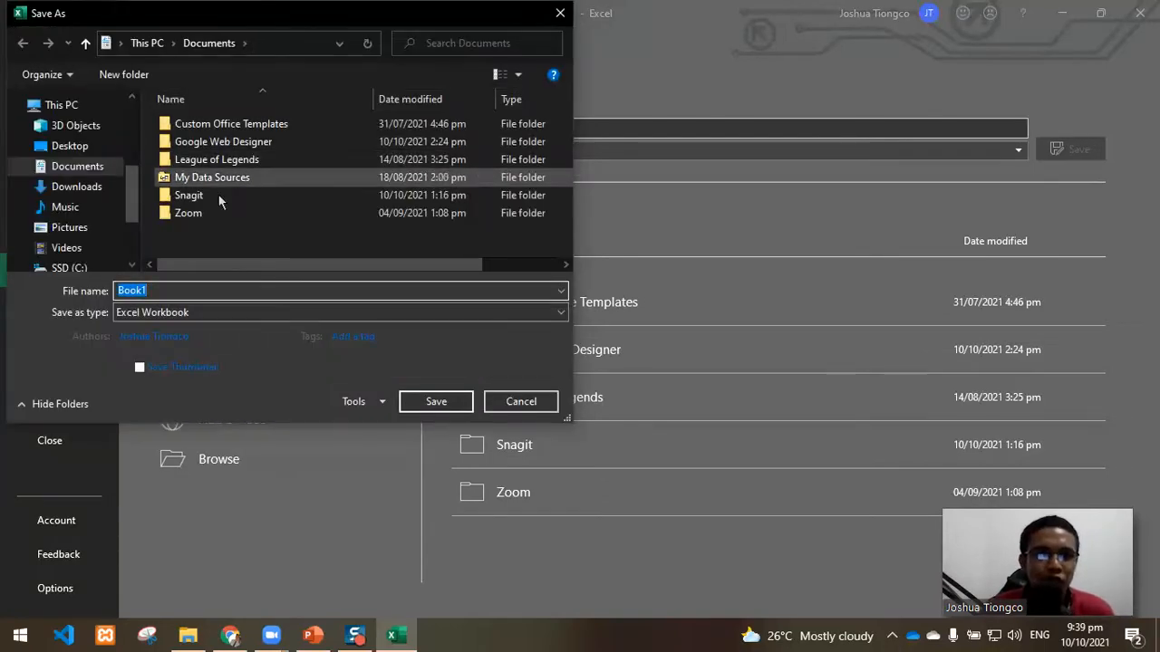
Step: Set the save location to the MSExcel folder on Personal Files (E:), inside Covers-Vlogs and HowToIT-IT Tutorials
{"action": "scroll", "coordinate": [91, 199], "scroll_direction": "down", "scroll_amount": 2}
{"action": "left_click", "coordinate": [88, 180]}
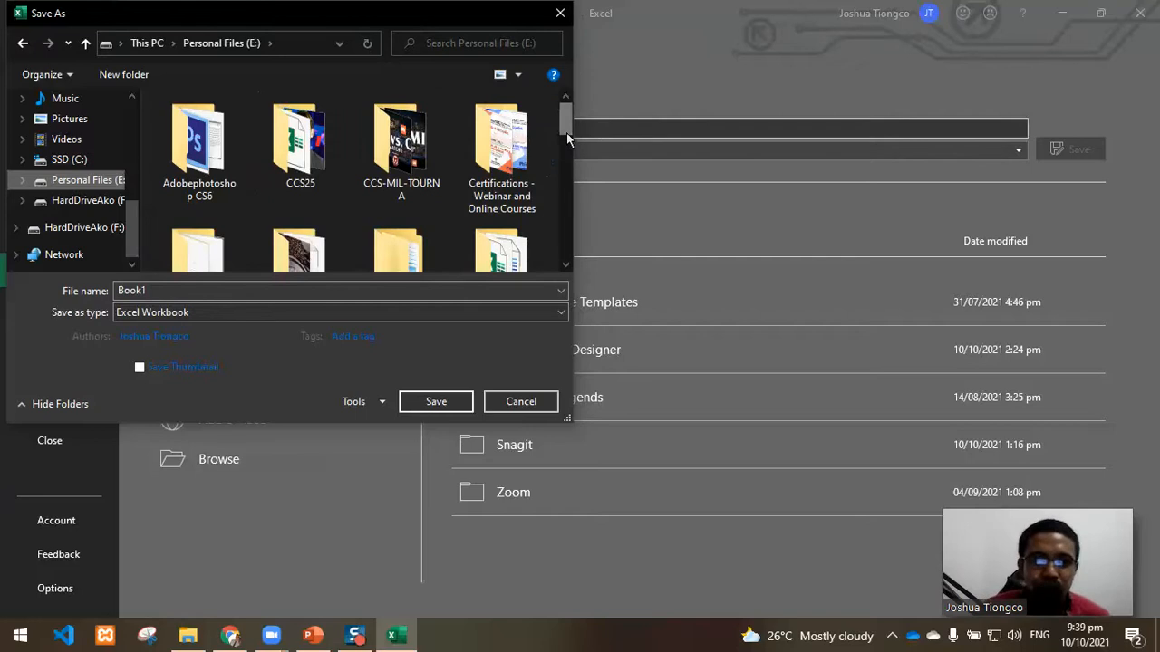
{"action": "mouse_move", "coordinate": [566, 132]}
{"action": "left_mouse_down"}
{"action": "mouse_move", "coordinate": [569, 168]}
{"action": "mouse_move", "coordinate": [567, 142]}
{"action": "left_mouse_up"}
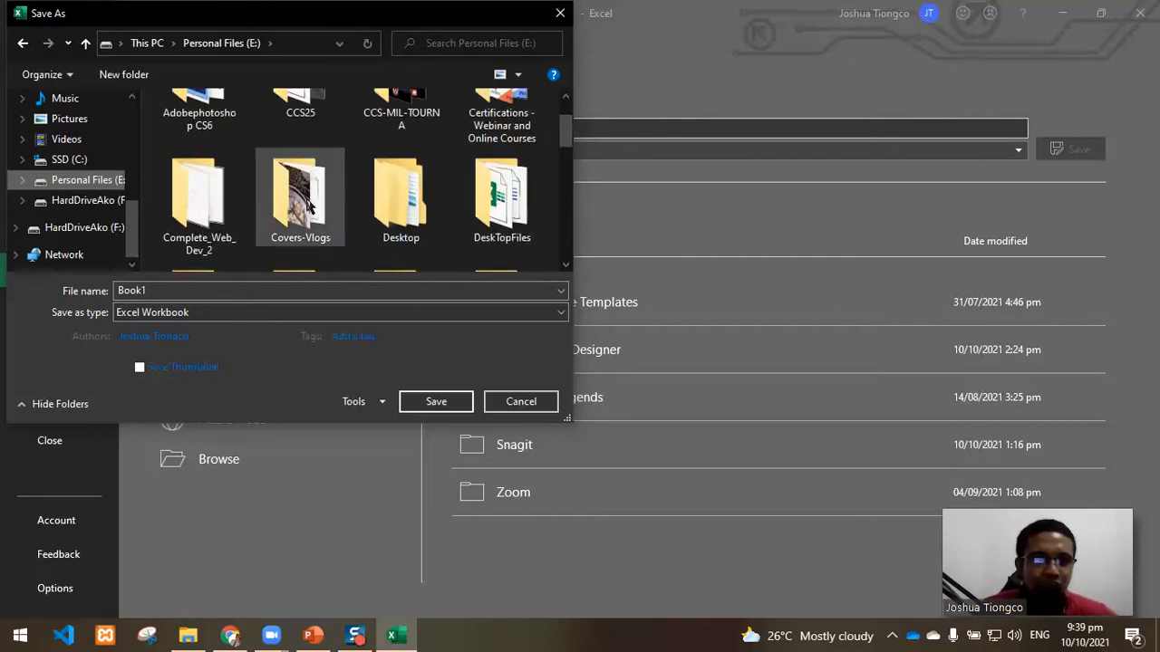
{"action": "double_click", "coordinate": [306, 205]}
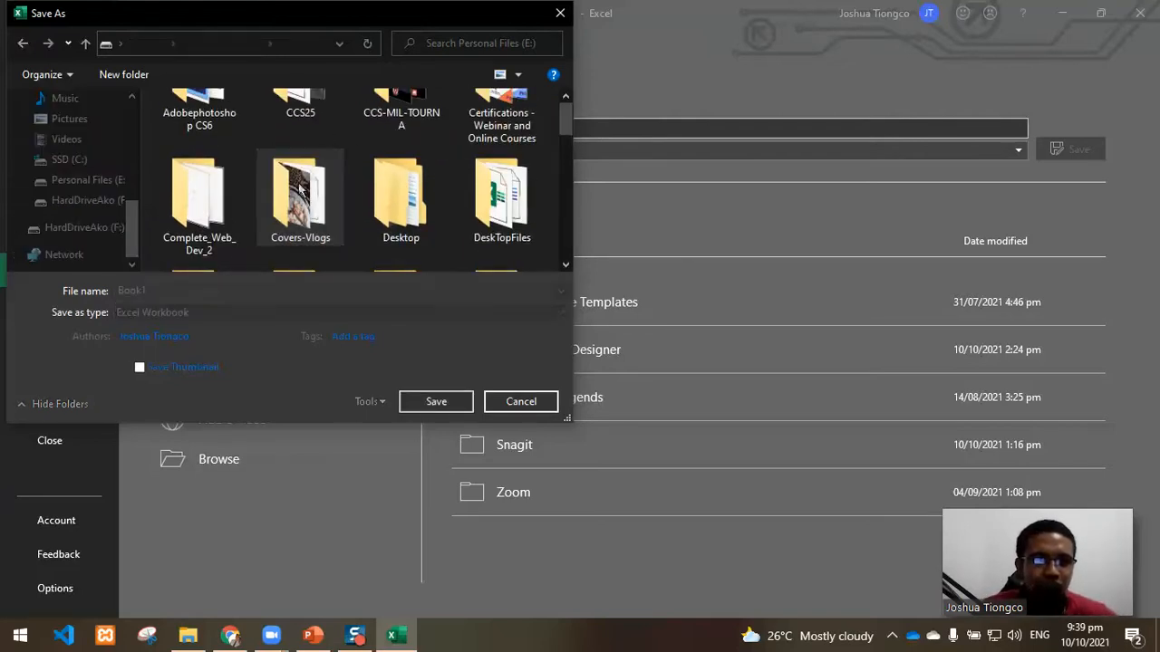
{"action": "left_click_drag", "start_coordinate": [566, 124], "coordinate": [572, 161]}
{"action": "double_click", "coordinate": [323, 165]}
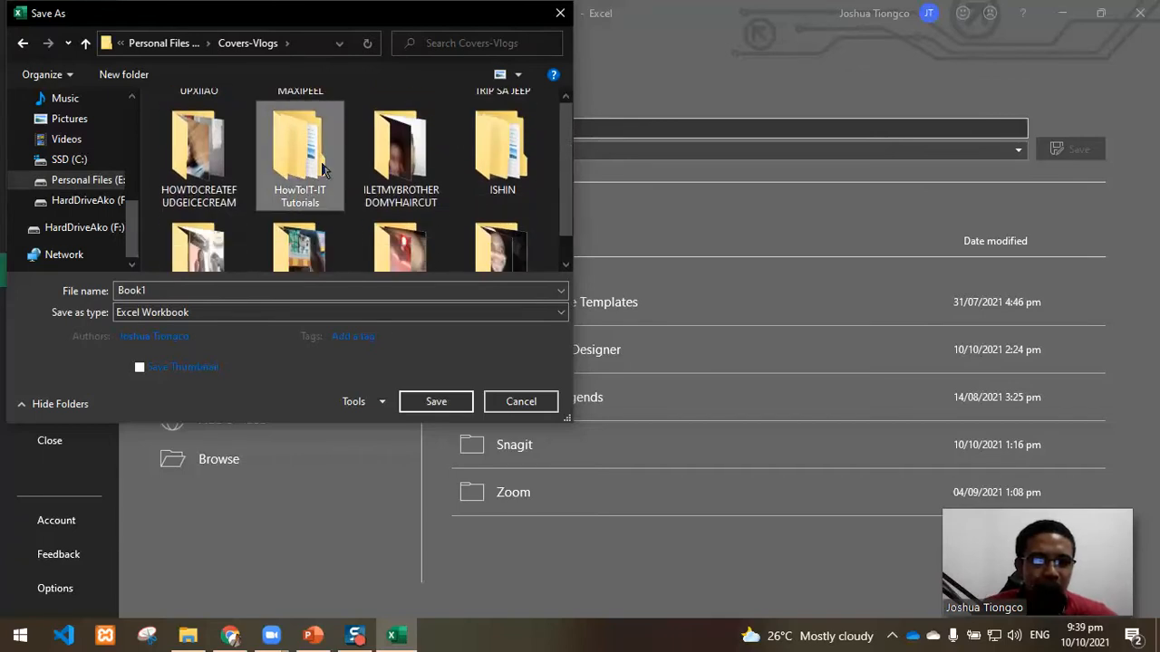
{"action": "double_click", "coordinate": [287, 235]}
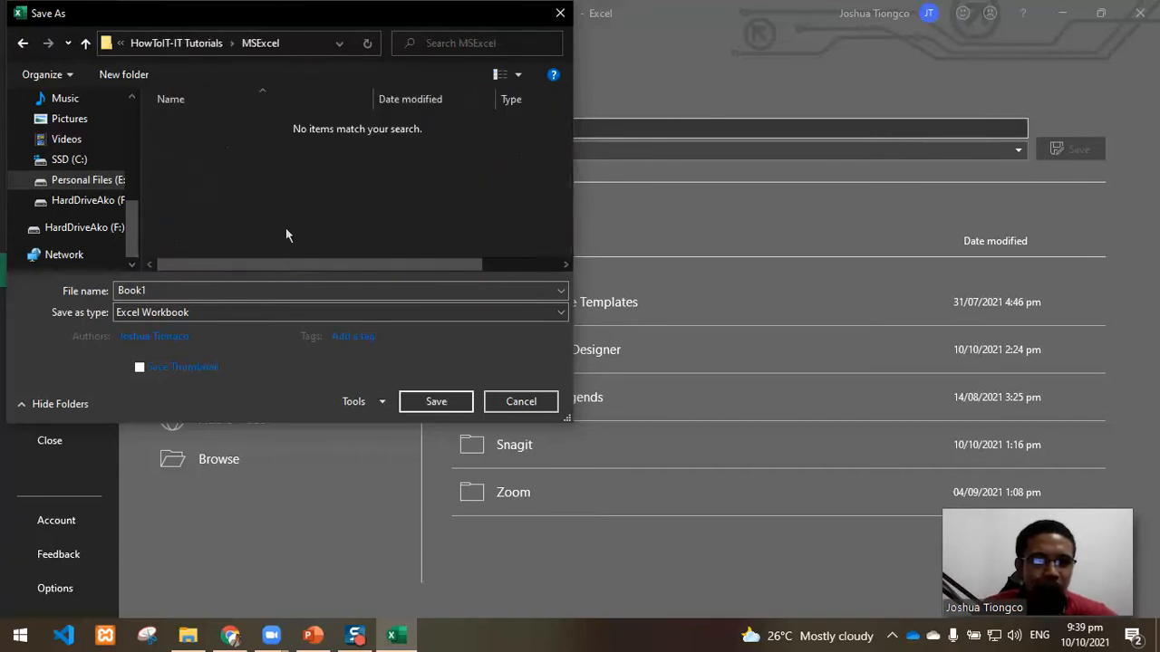
Step: Name the file IntroToMSExcel, keep the Excel Workbook type, and save the workbook
{"action": "double_click", "coordinate": [197, 289]}
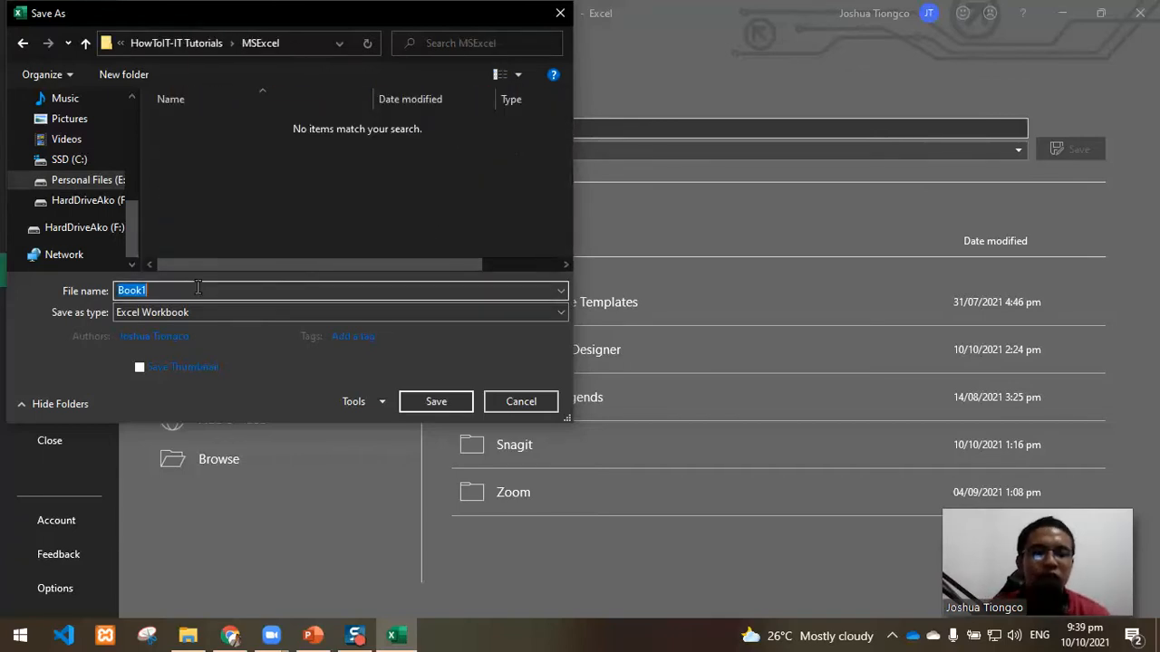
{"action": "type", "text": "IntroTo"}
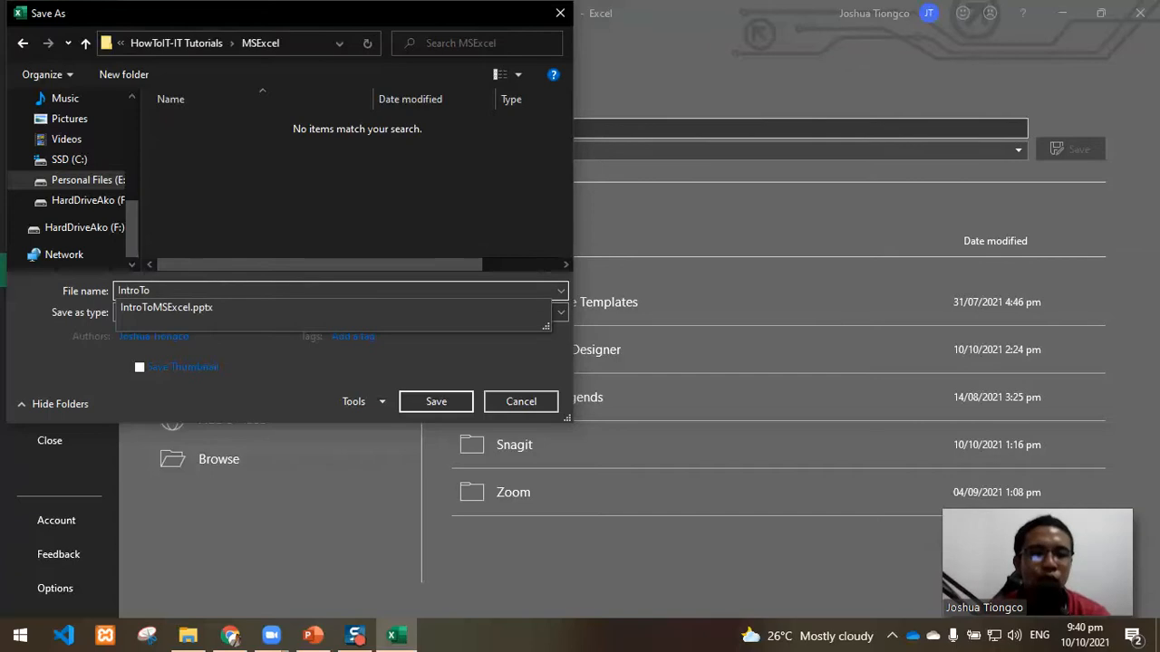
{"action": "type", "text": "MSExcel"}
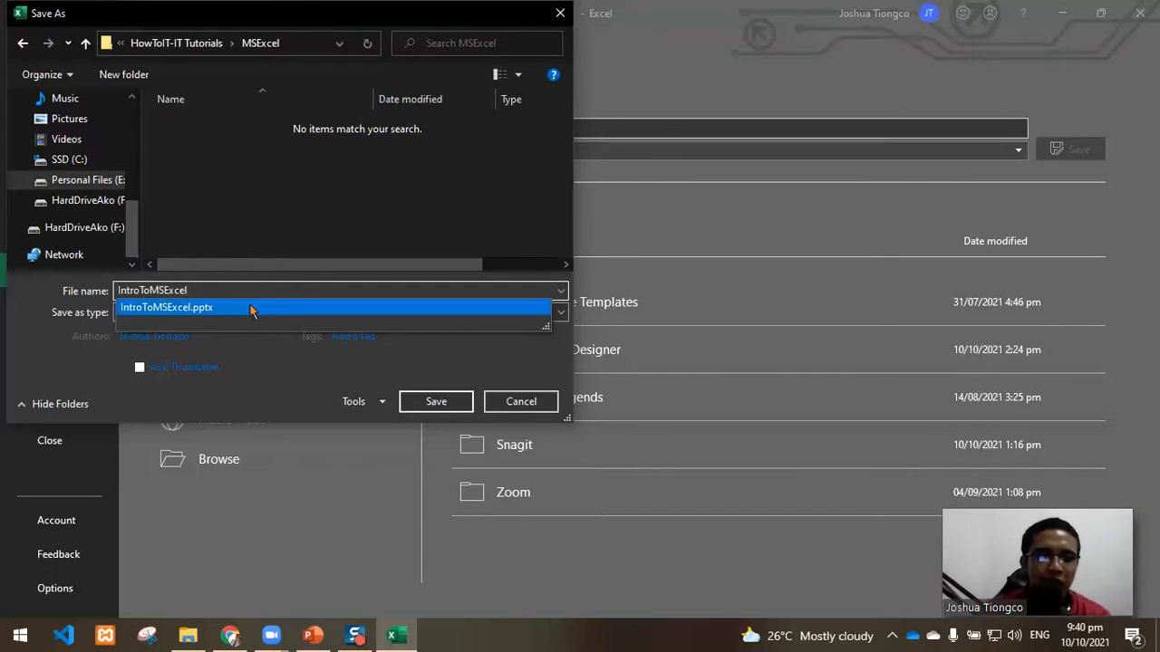
{"action": "left_click", "coordinate": [405, 364]}
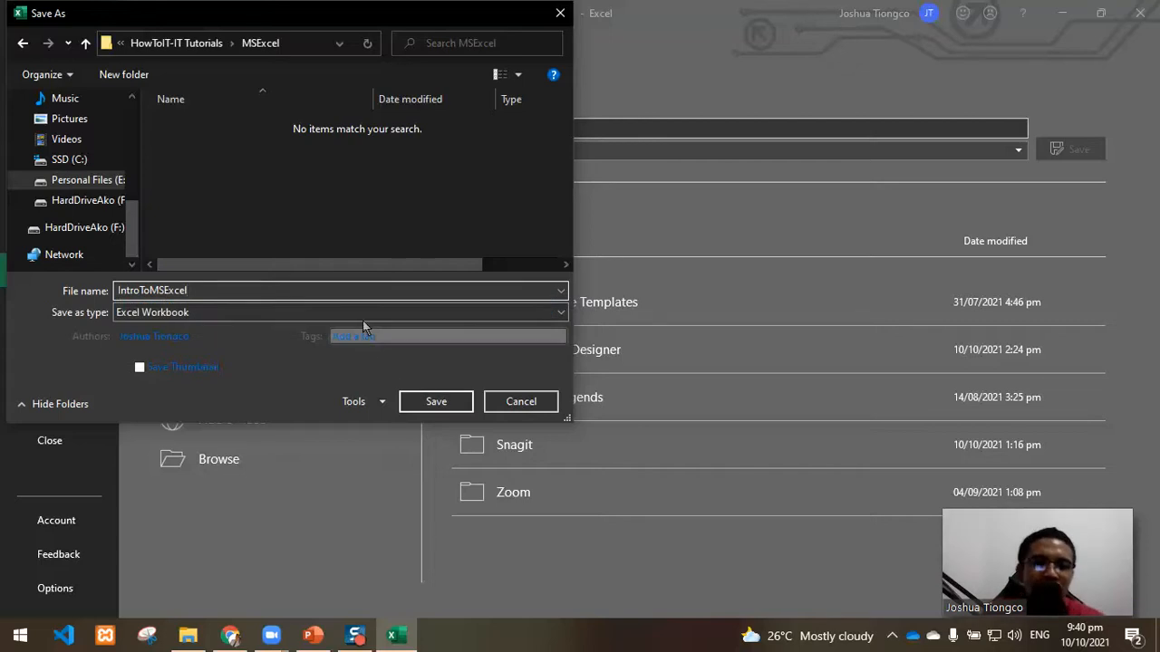
{"action": "left_click", "coordinate": [258, 311]}
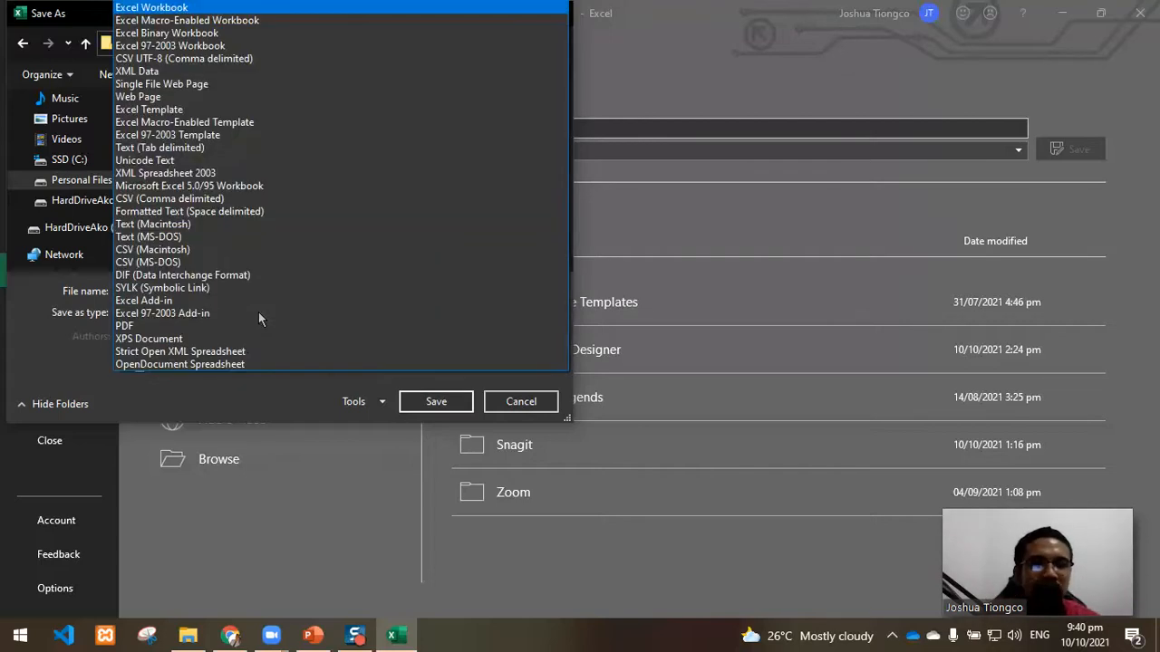
{"action": "left_click", "coordinate": [63, 337]}
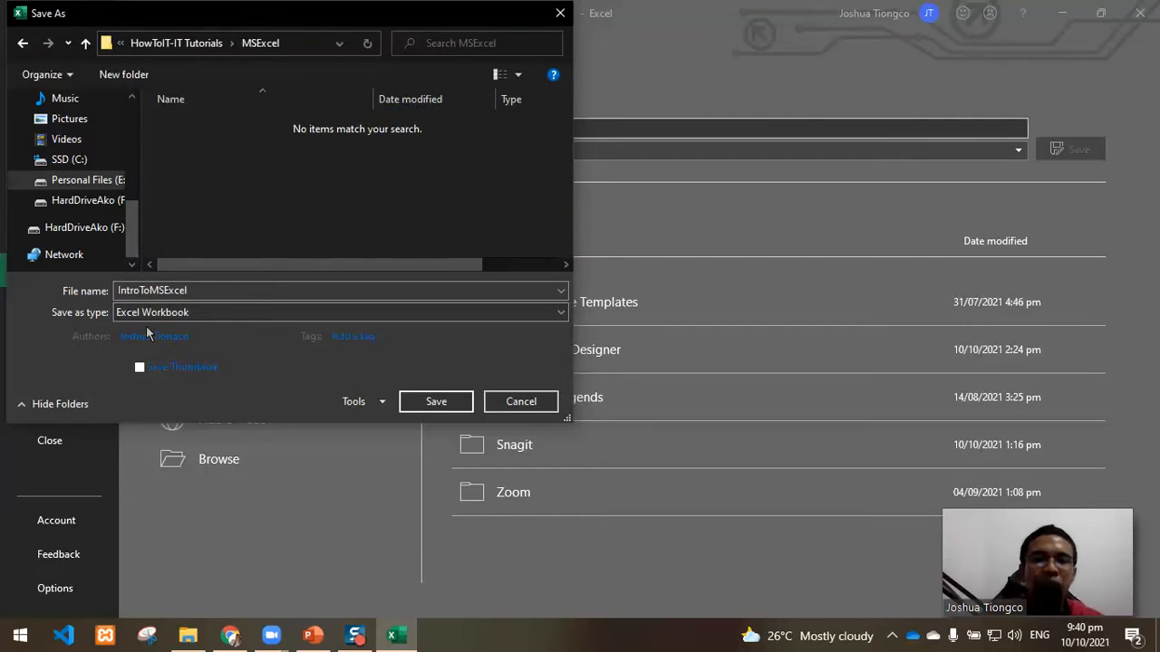
{"action": "left_click", "coordinate": [424, 403]}
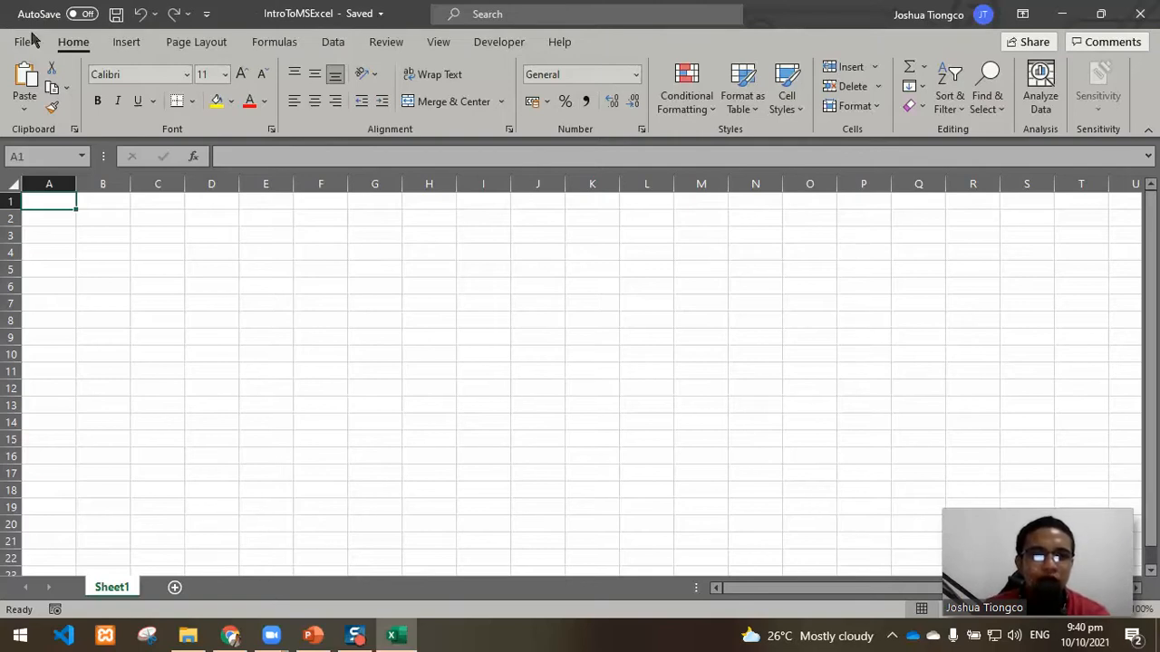
{"action": "left_click", "coordinate": [116, 14]}
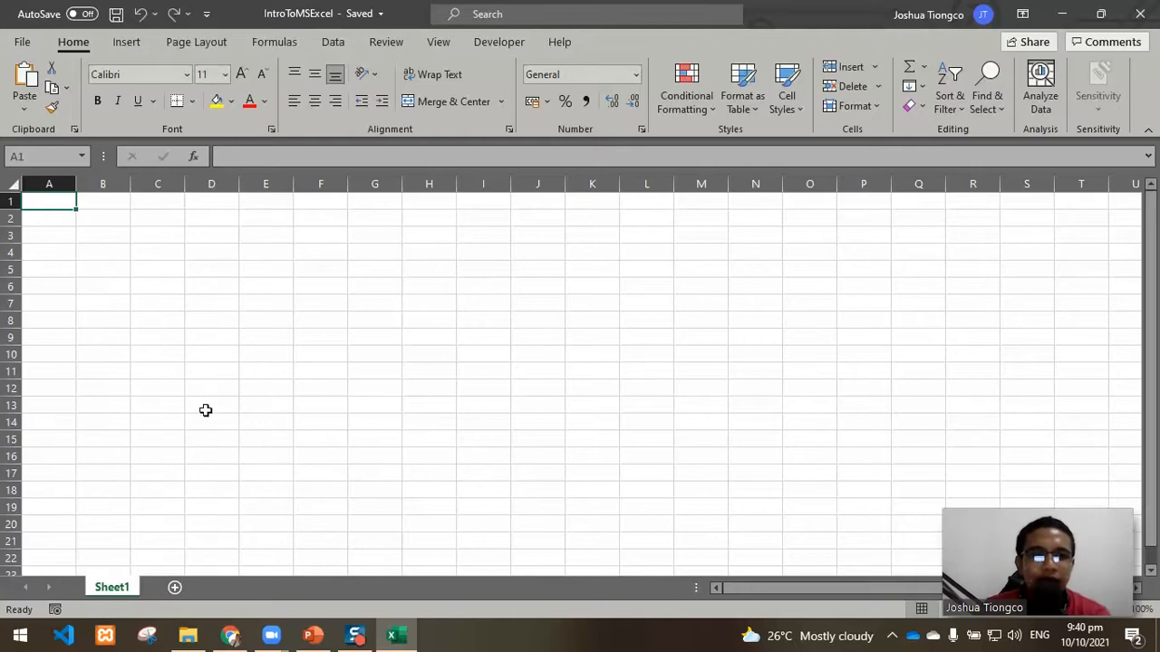
{"action": "left_click", "coordinate": [449, 335]}
{"action": "left_click", "coordinate": [256, 367]}
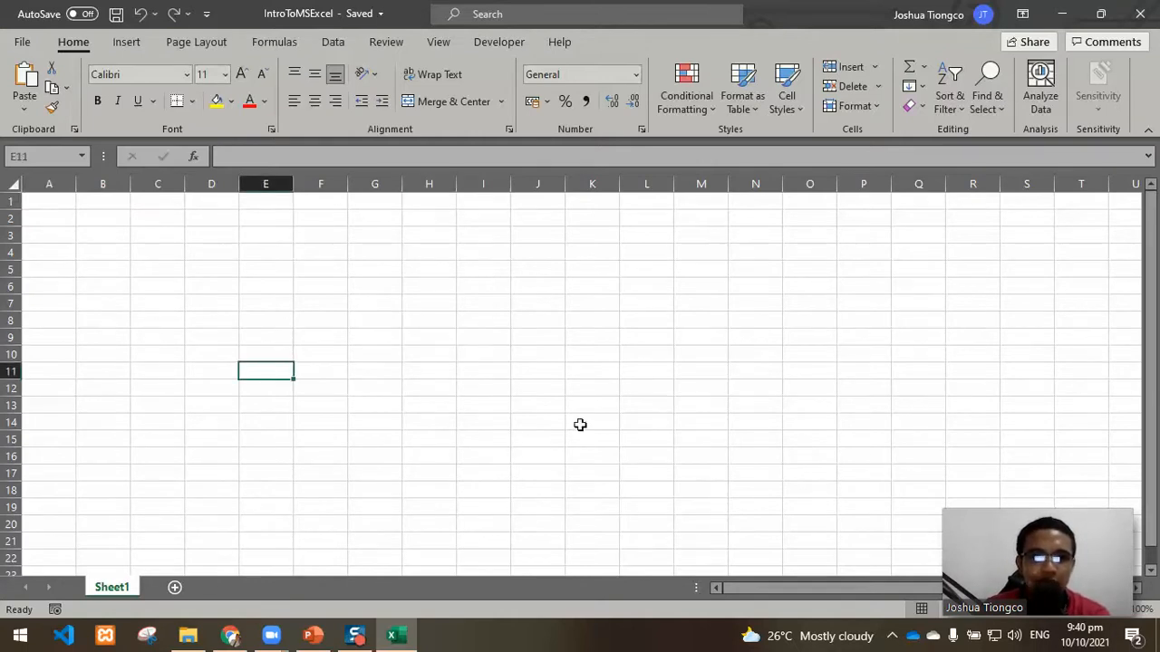
{"action": "left_click", "coordinate": [580, 425]}
{"action": "left_click", "coordinate": [665, 350]}
{"action": "left_click", "coordinate": [610, 287]}
{"action": "left_click", "coordinate": [262, 232]}
{"action": "left_click", "coordinate": [255, 378]}
{"action": "left_click", "coordinate": [469, 384]}
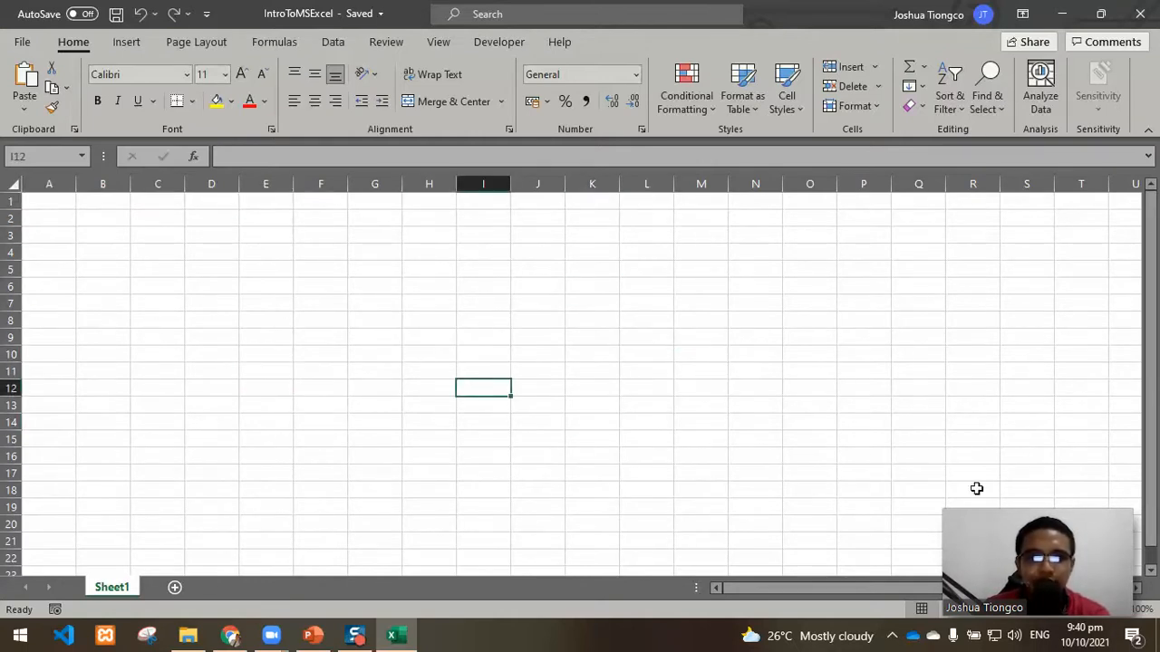
Step: Rename the worksheet Sheet1 as 1st
{"action": "left_click", "coordinate": [1116, 610]}
{"action": "left_click", "coordinate": [1117, 609]}
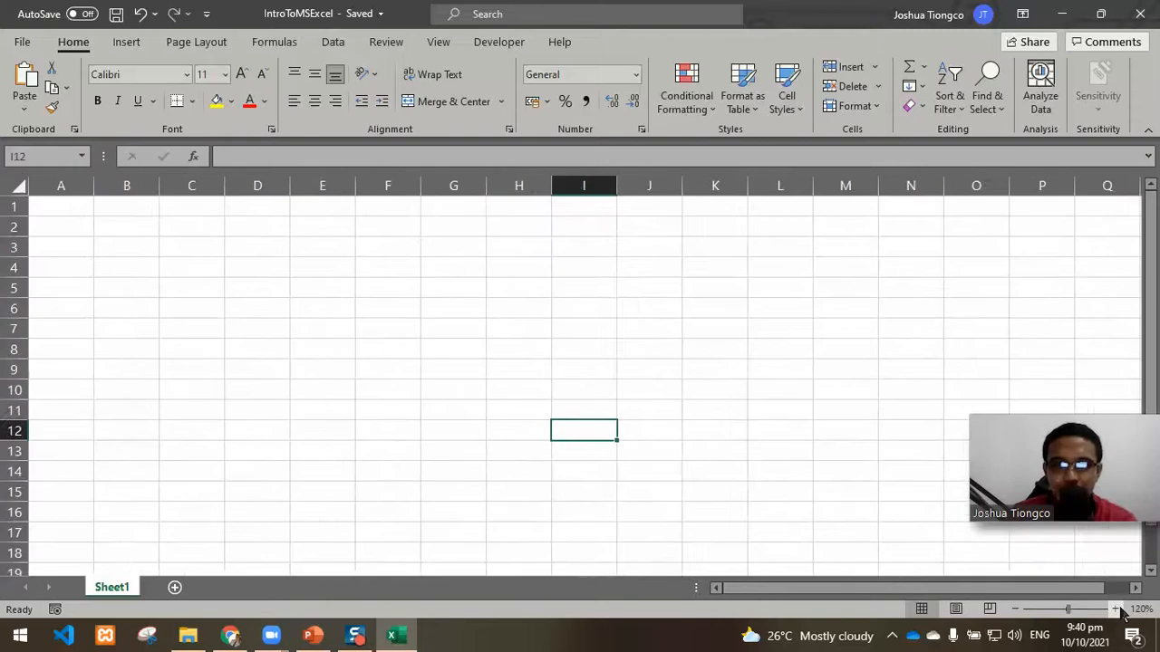
{"action": "left_click", "coordinate": [1117, 610]}
{"action": "left_click", "coordinate": [1116, 609]}
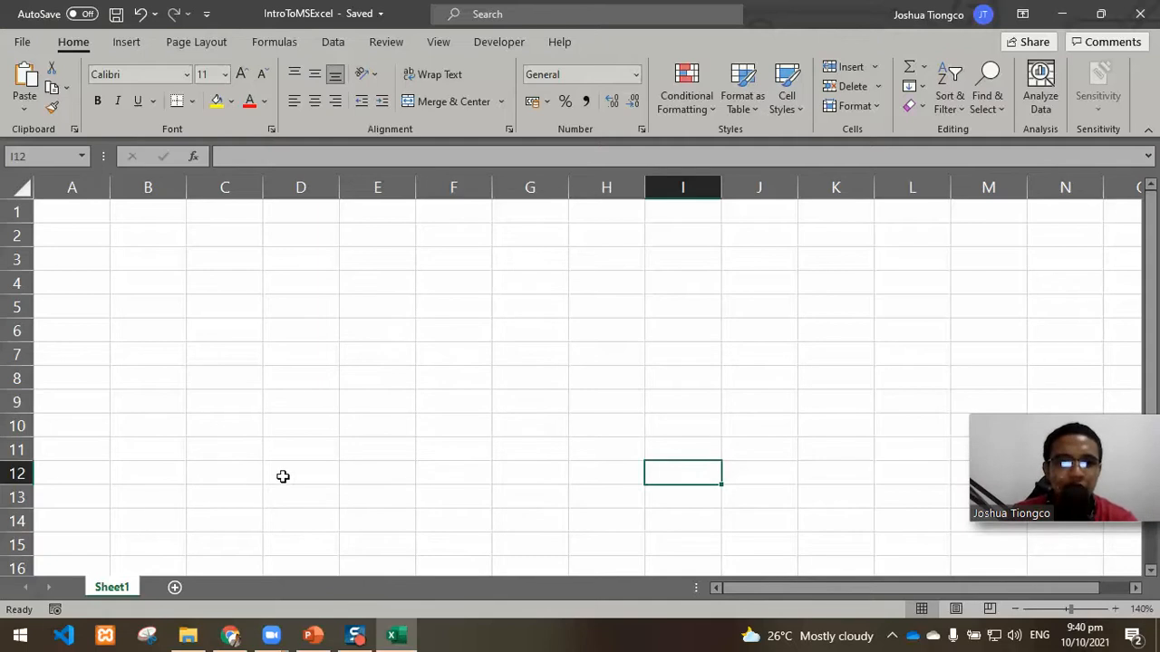
{"action": "double_click", "coordinate": [113, 587]}
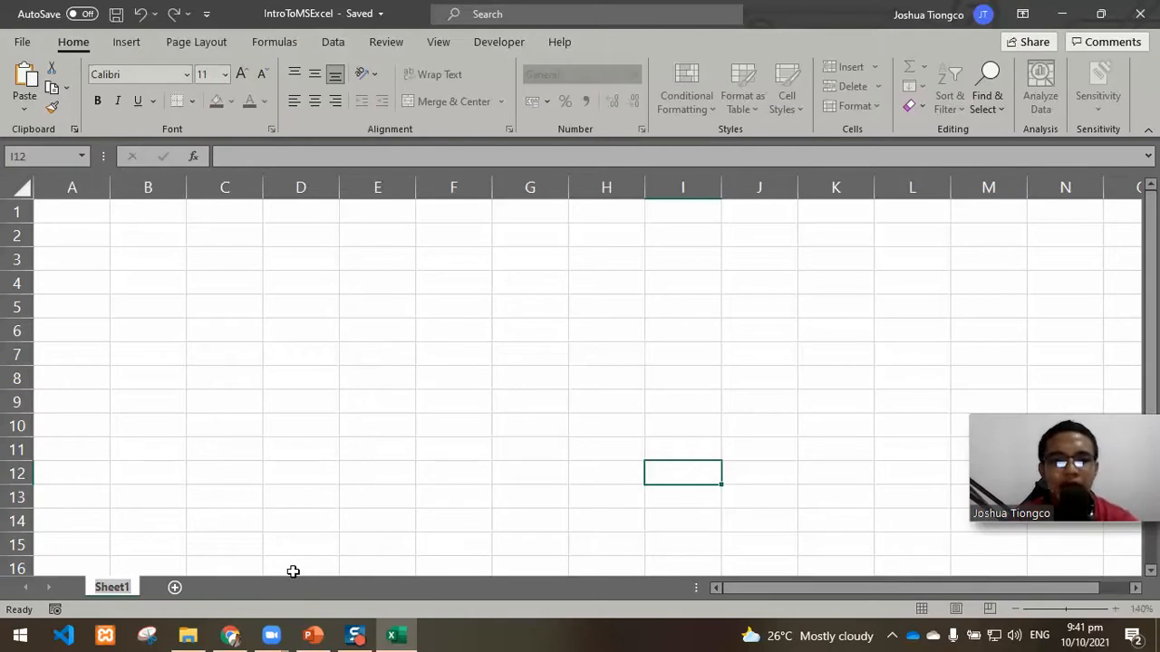
{"action": "type", "text": "1st"}
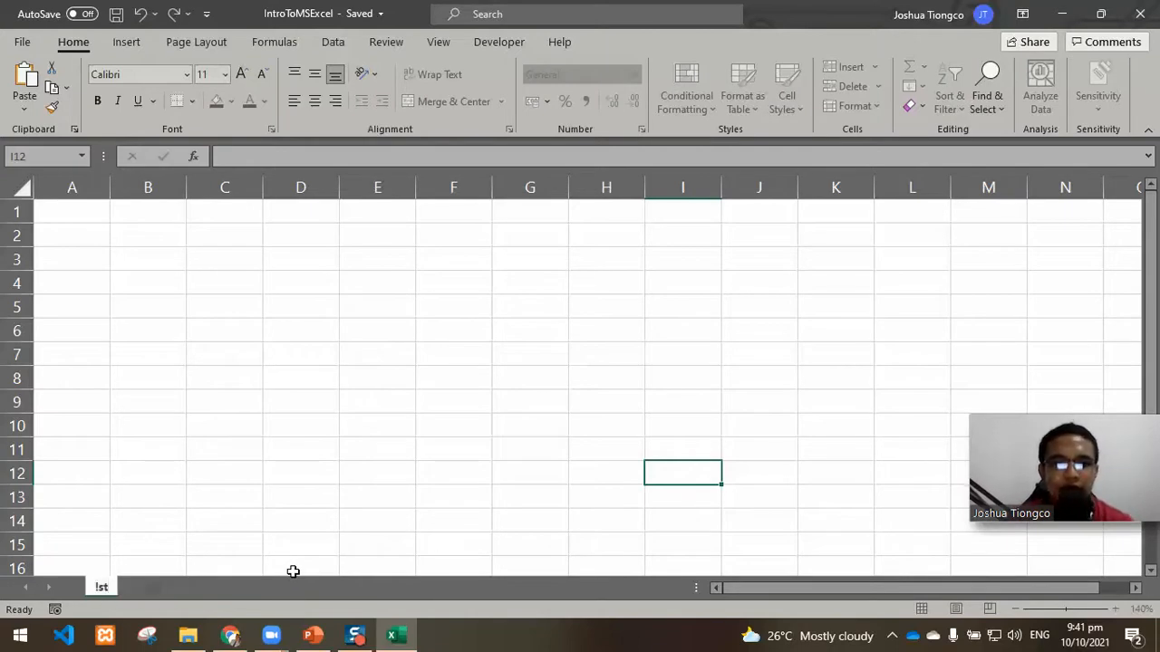
{"action": "key", "text": "Return"}
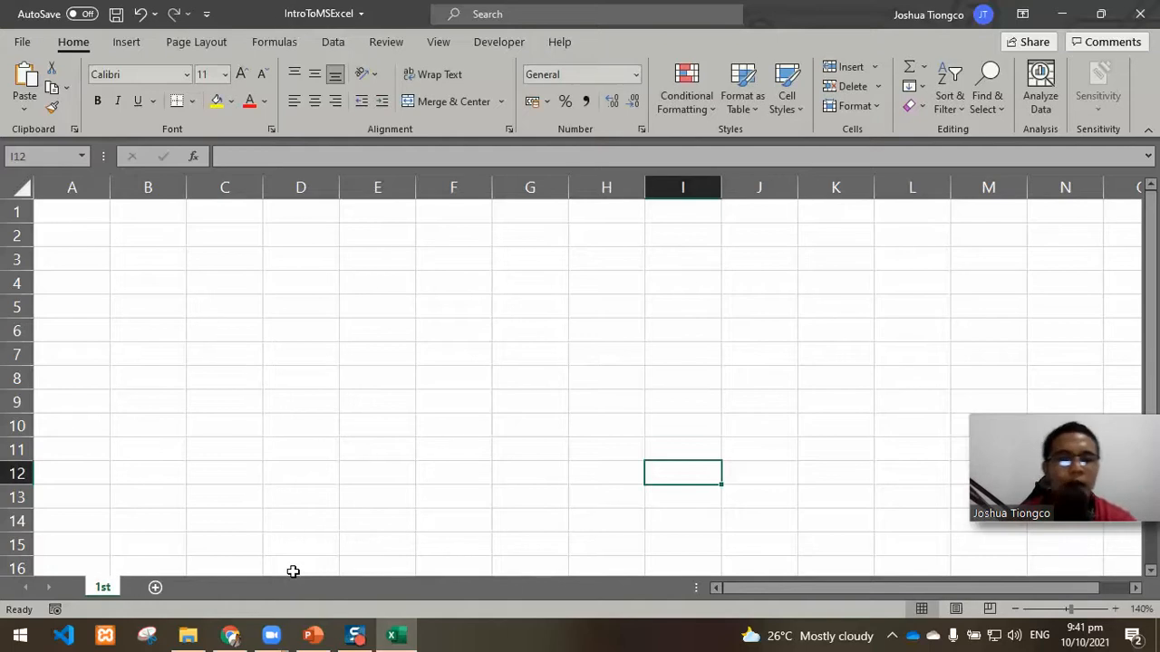
Step: Examine the Name Box and formula bar for several cells, including B4, E11 and F6, and for the range A1:K15
{"action": "left_click", "coordinate": [369, 408]}
{"action": "left_click", "coordinate": [192, 337]}
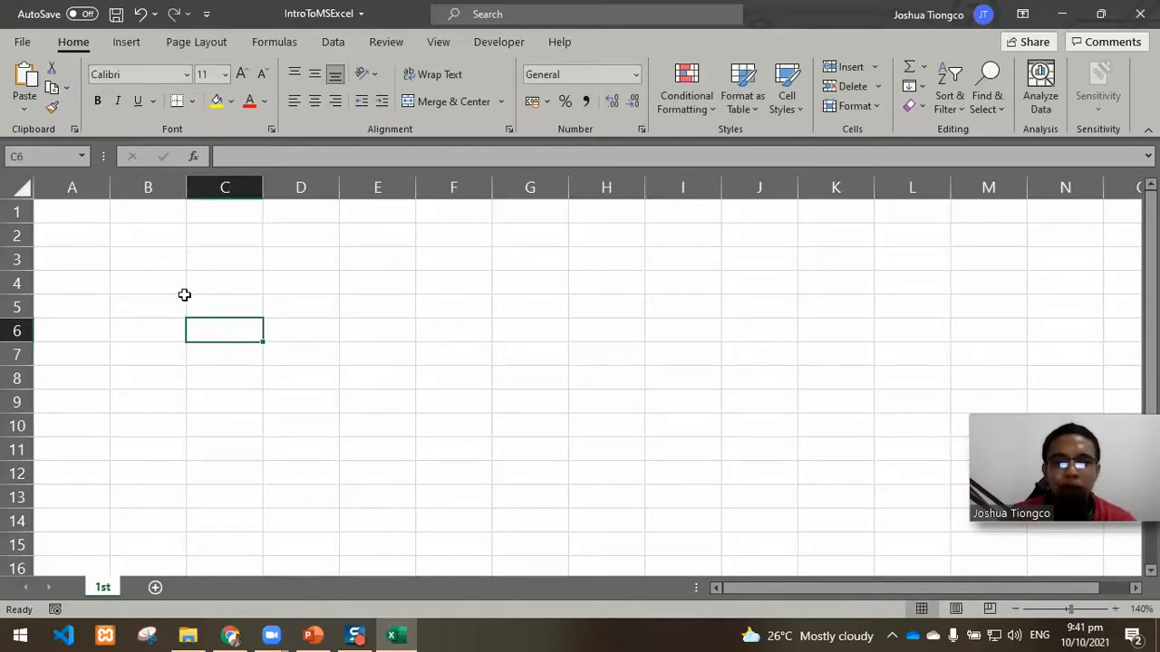
{"action": "left_click", "coordinate": [132, 283]}
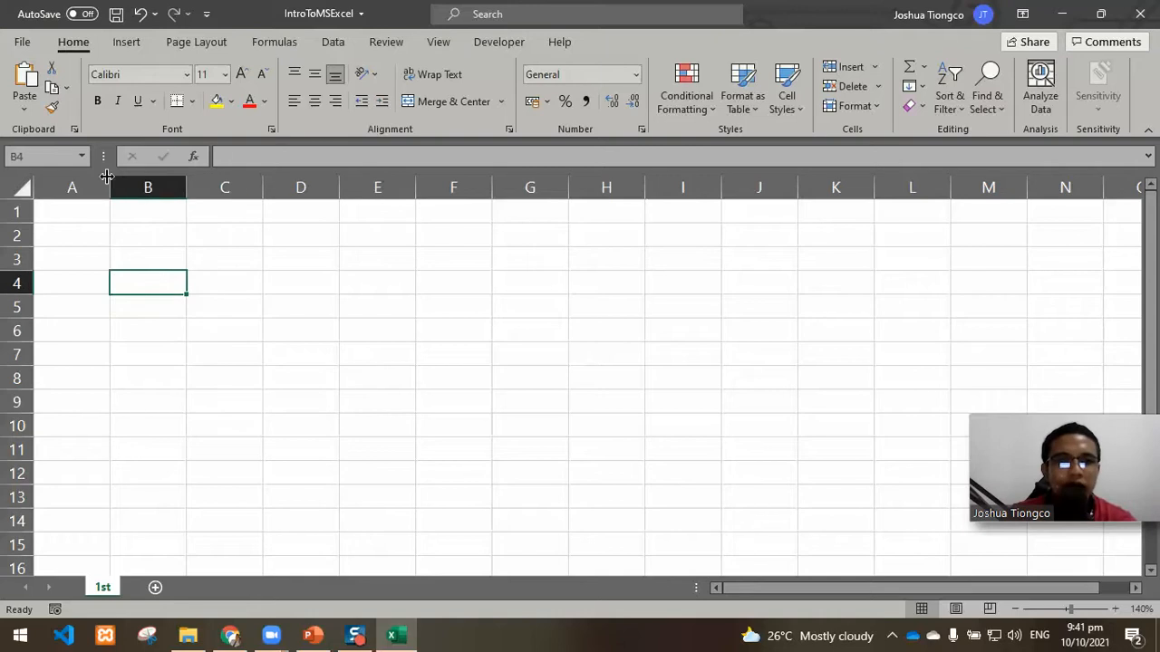
{"action": "left_click", "coordinate": [269, 156]}
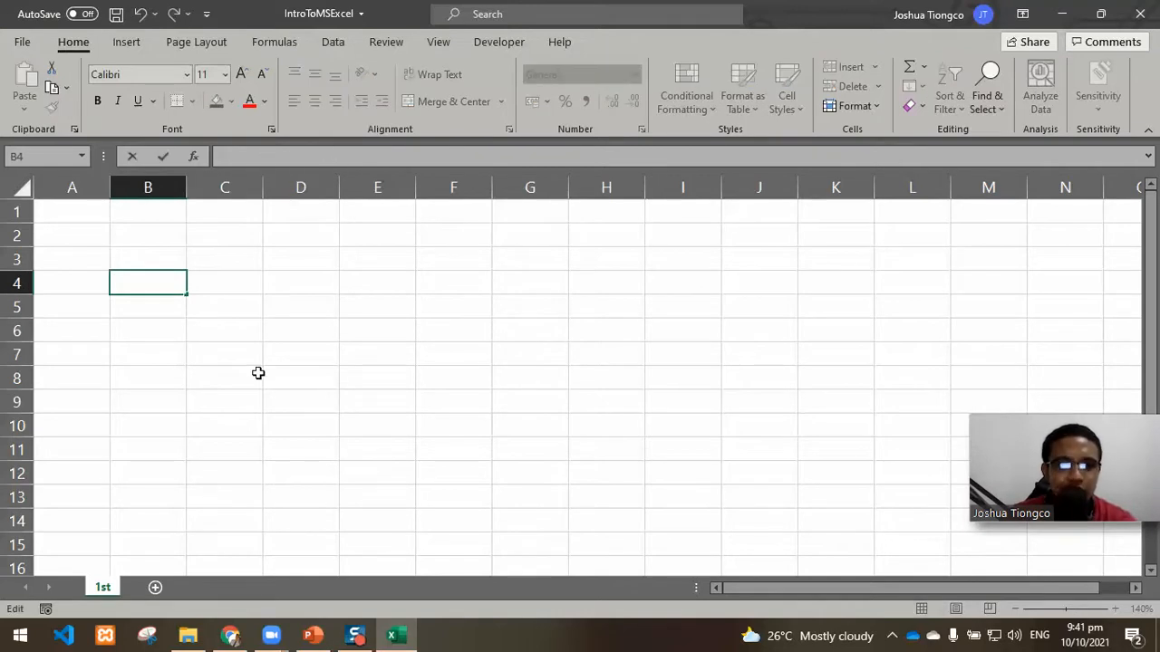
{"action": "left_click", "coordinate": [395, 444]}
{"action": "left_click", "coordinate": [274, 154]}
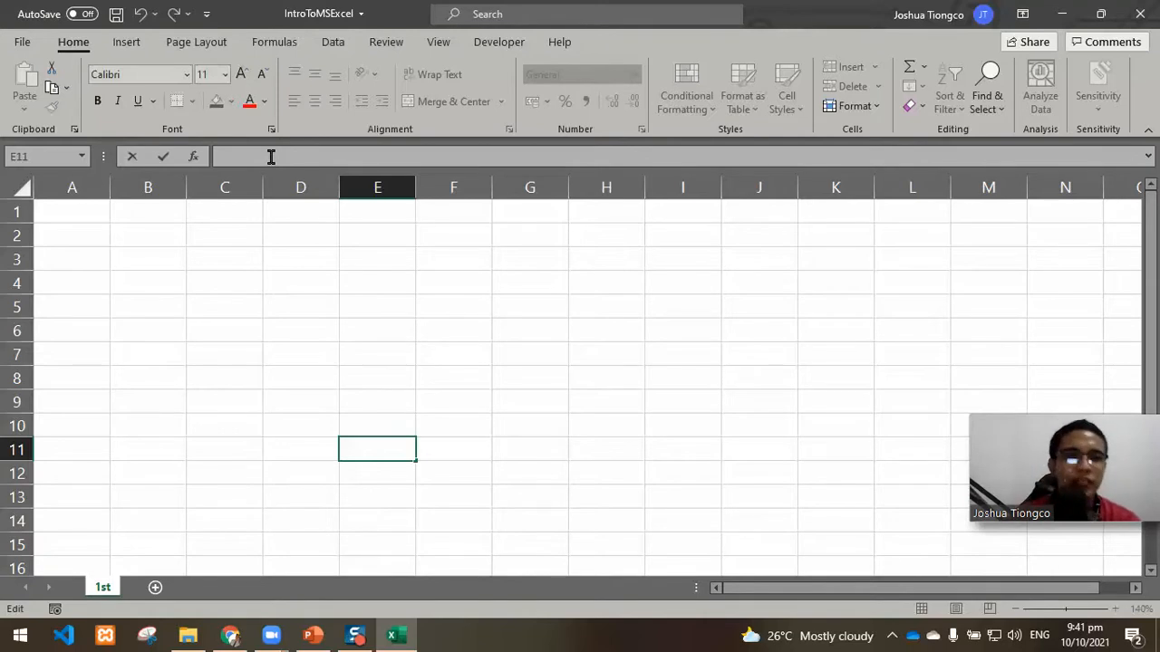
{"action": "left_click", "coordinate": [185, 260]}
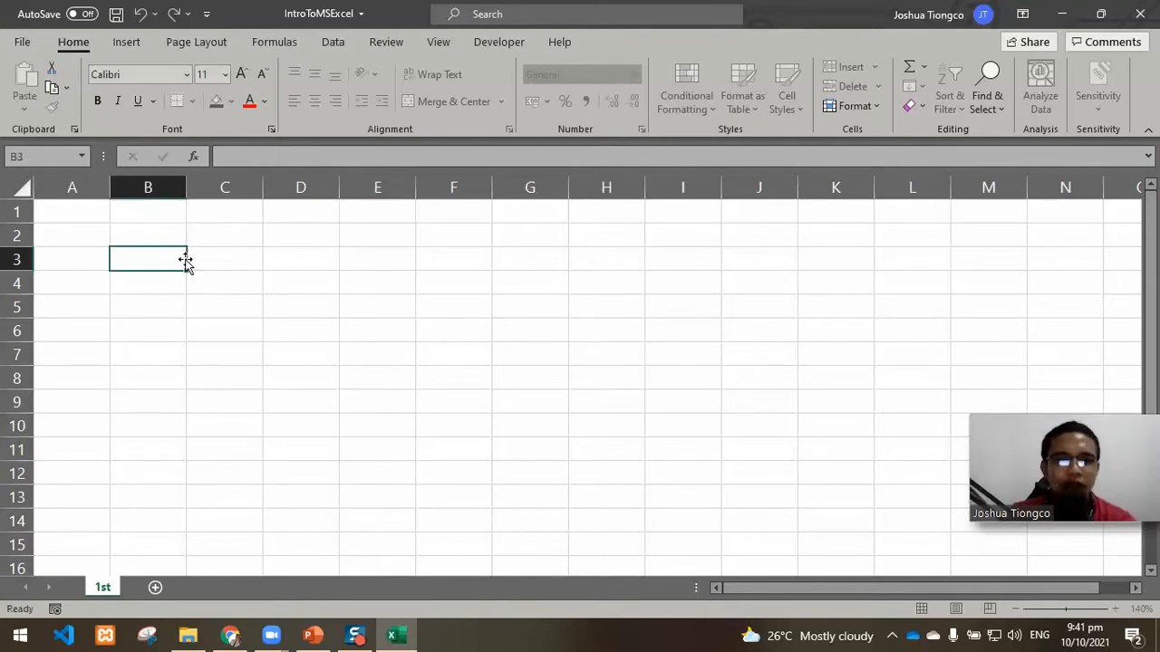
{"action": "left_click_drag", "start_coordinate": [72, 219], "coordinate": [801, 535]}
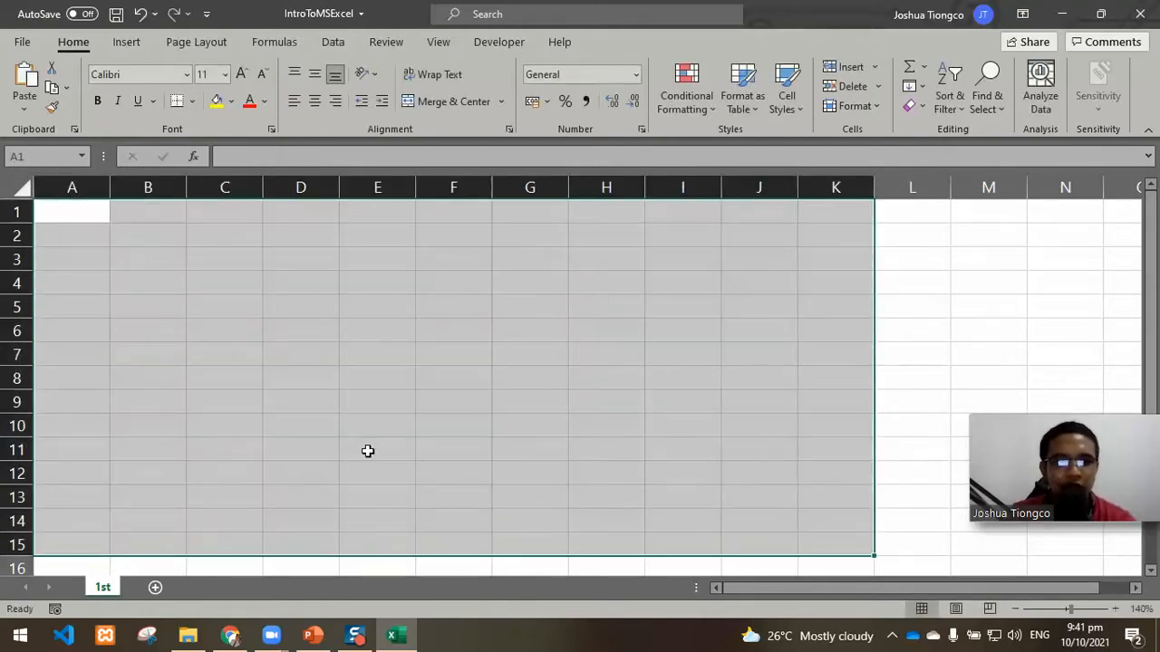
{"action": "left_click", "coordinate": [402, 435]}
{"action": "left_click", "coordinate": [464, 332]}
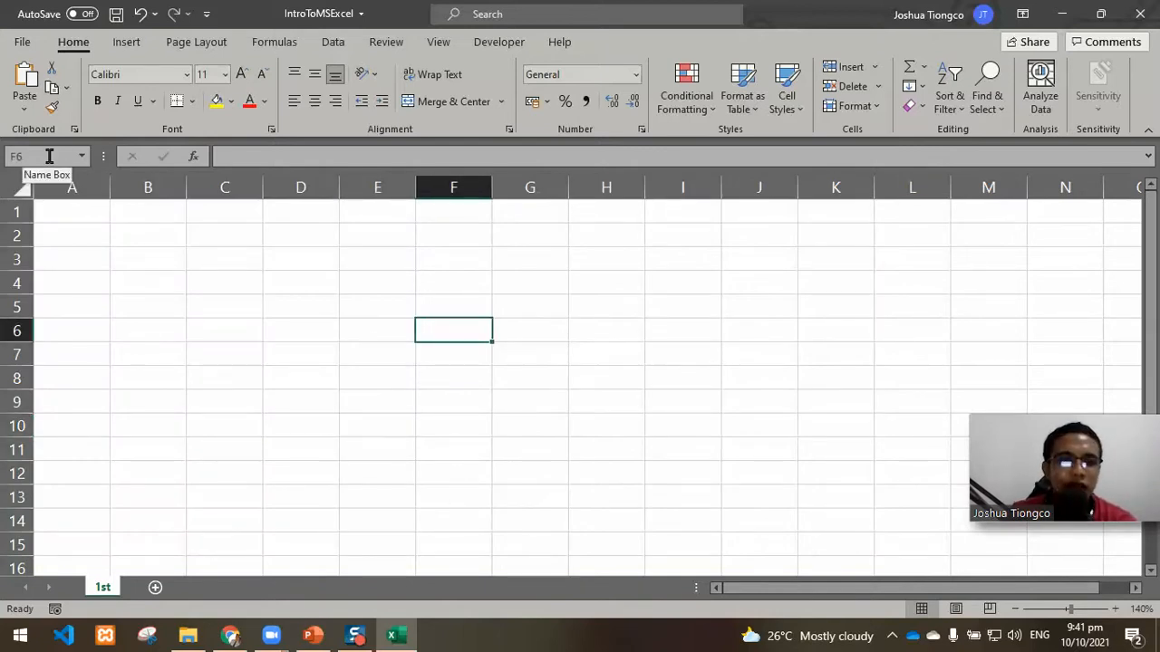
Step: Examine cell addressing by selecting cells such as F10, F11 and K9, and the ranges E2:E12 and B2:B6
{"action": "left_click", "coordinate": [455, 422]}
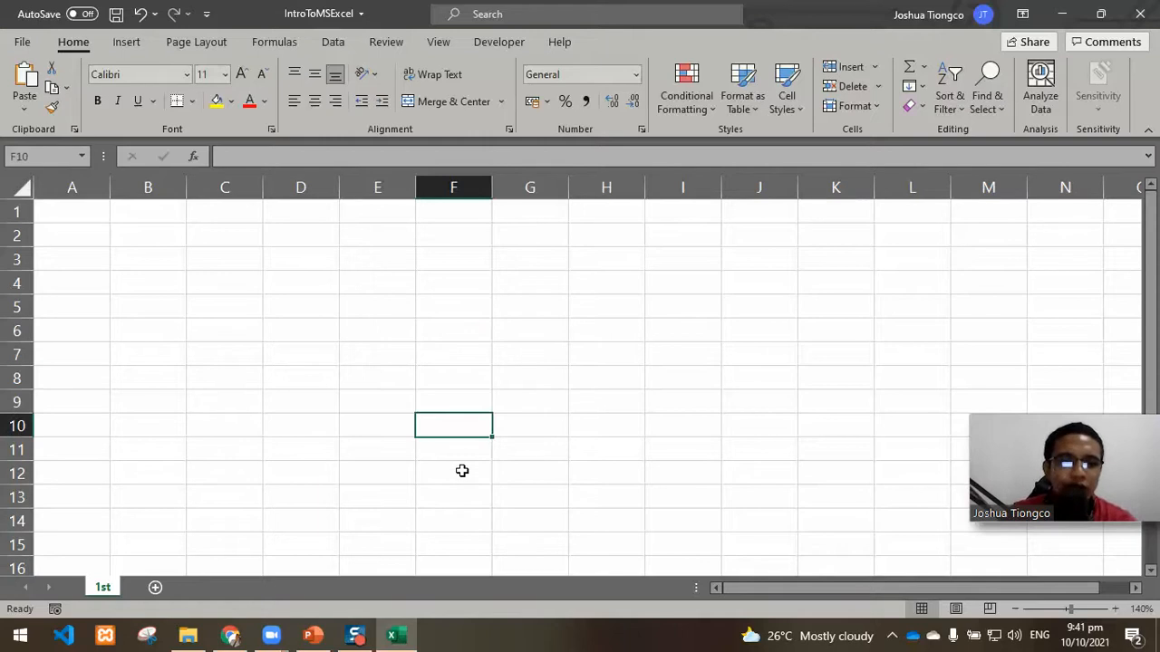
{"action": "left_click", "coordinate": [461, 469]}
{"action": "left_click", "coordinate": [462, 447]}
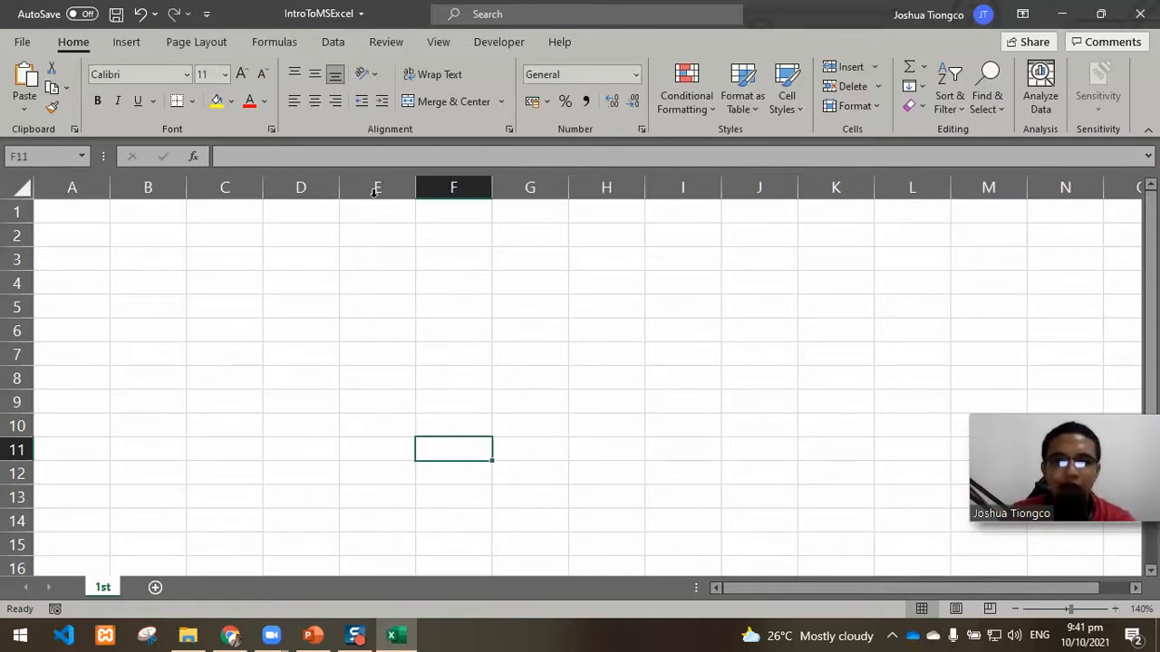
{"action": "left_click", "coordinate": [823, 400]}
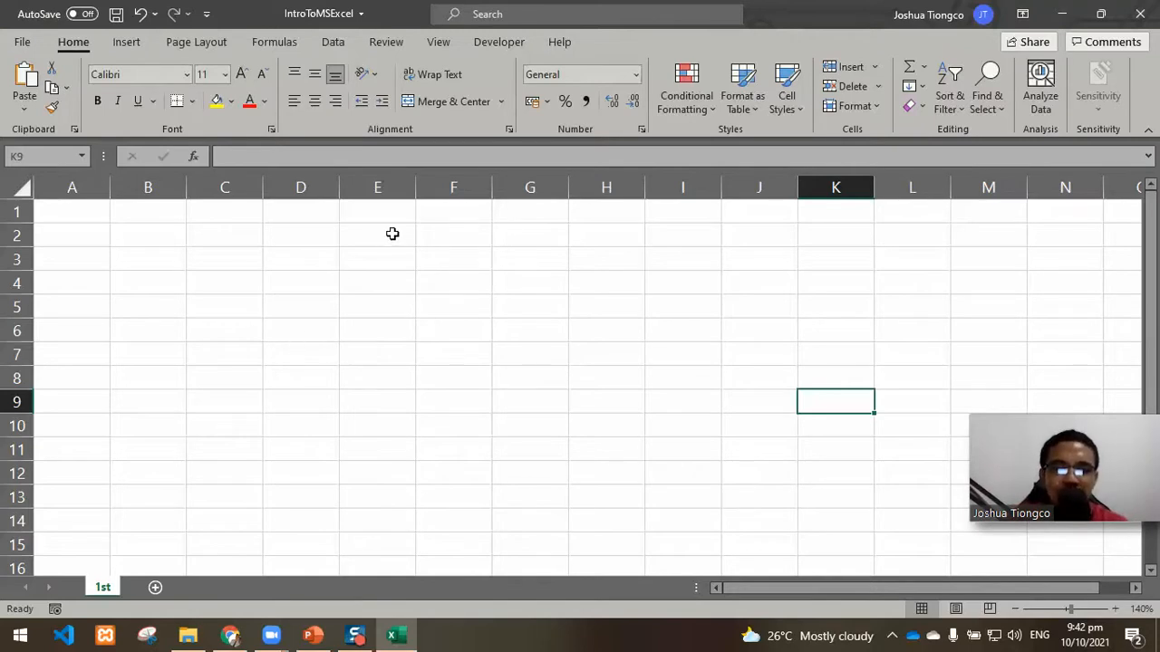
{"action": "left_click_drag", "start_coordinate": [393, 234], "coordinate": [399, 470]}
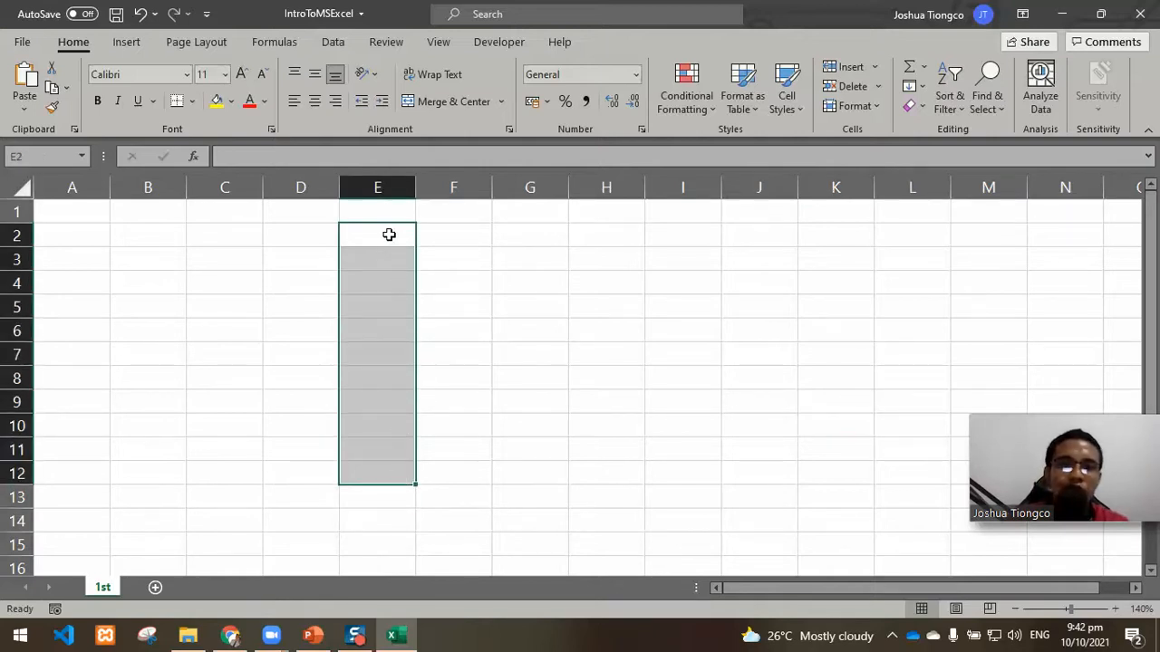
{"action": "left_click", "coordinate": [207, 231]}
{"action": "left_click", "coordinate": [135, 233]}
{"action": "left_click_drag", "start_coordinate": [158, 233], "coordinate": [164, 329]}
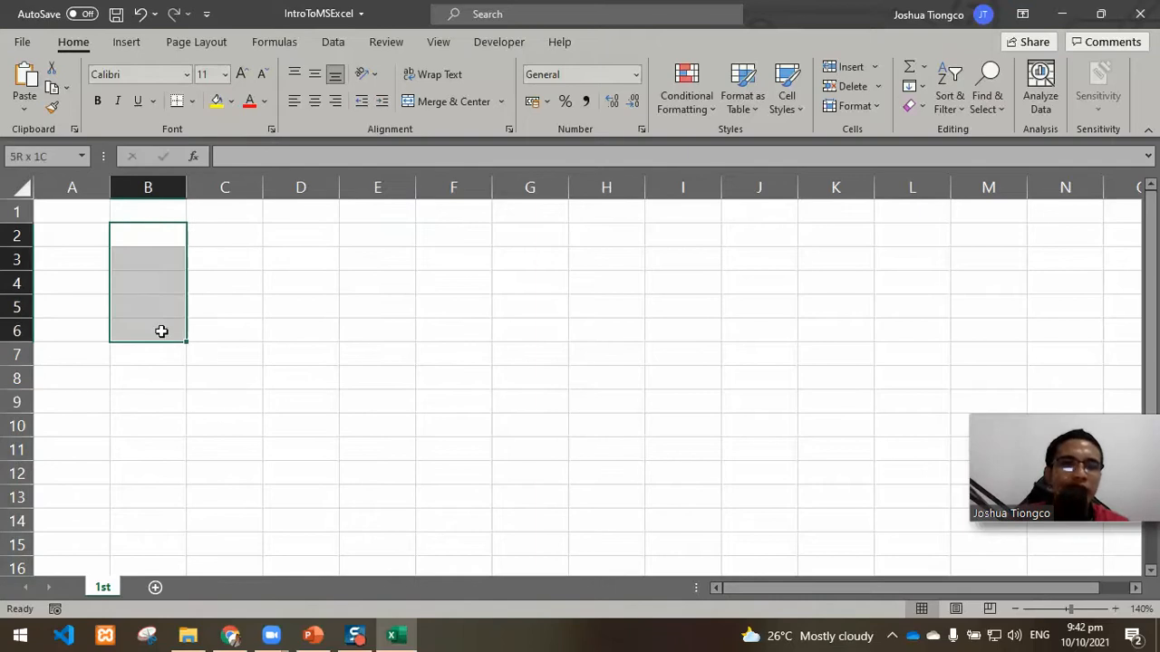
Step: Enter the values 5, 2, 6, 9, 3, 2 and 1 in cells B2 through B8
{"action": "left_click", "coordinate": [153, 228]}
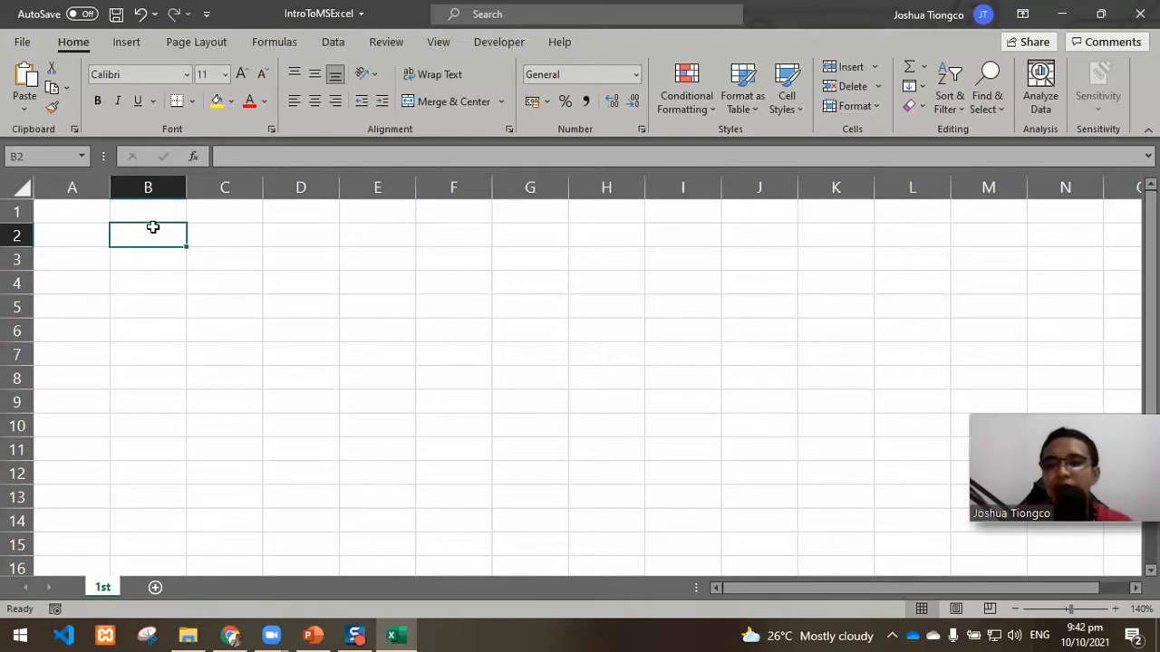
{"action": "type", "text": "5"}
{"action": "key", "text": "Return"}
{"action": "type", "text": "2"}
{"action": "key", "text": "Return"}
{"action": "type", "text": "6 9 "}
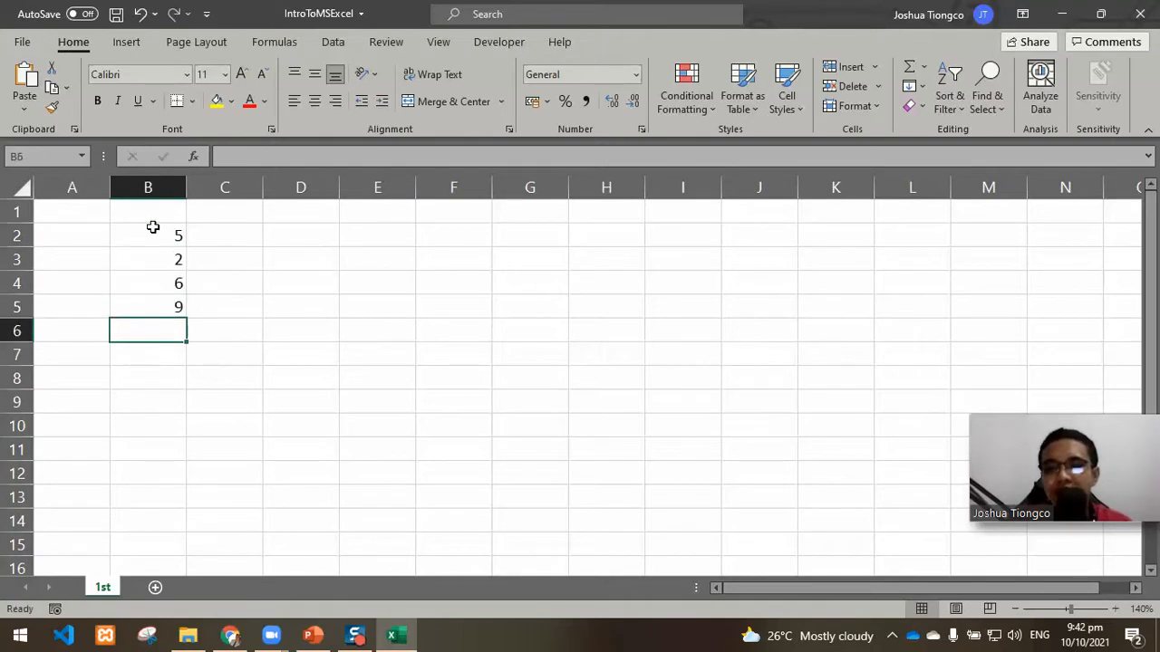
{"action": "type", "text": "3 2"}
{"action": "key", "text": "Return"}
{"action": "type", "text": "1"}
{"action": "key", "text": "Return"}
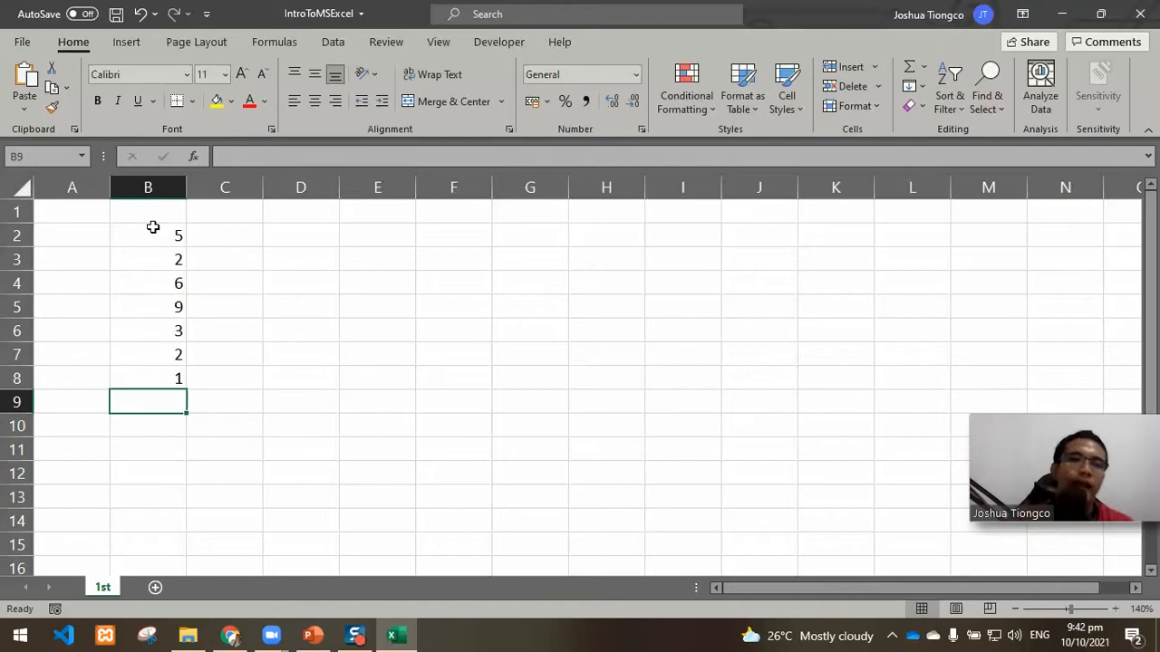
Step: Review the numbers in B2:B8 as a range and individually, along with the empty cell B10 below them
{"action": "left_click_drag", "start_coordinate": [160, 233], "coordinate": [176, 378]}
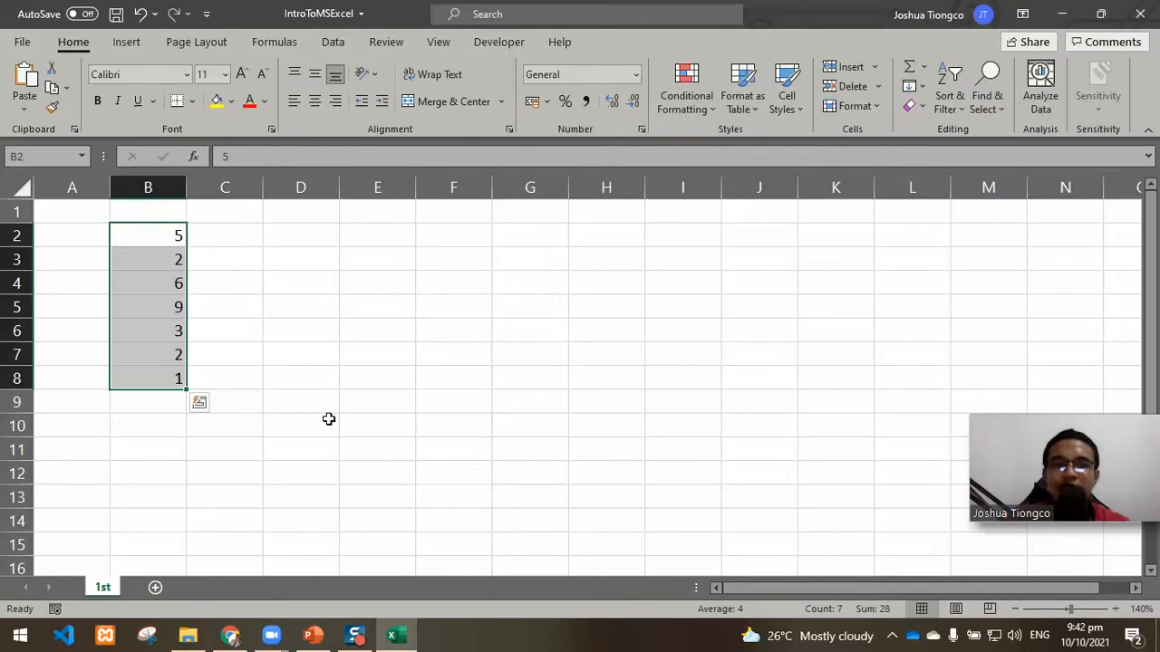
{"action": "left_click", "coordinate": [238, 448]}
{"action": "left_click", "coordinate": [156, 427]}
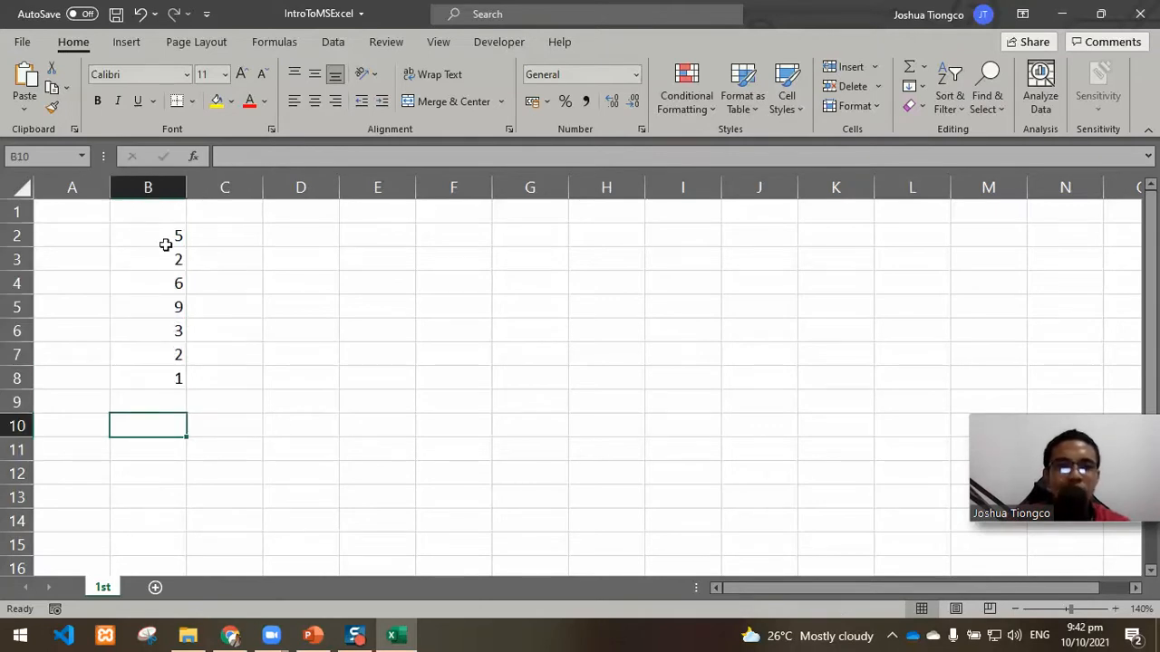
{"action": "left_click_drag", "start_coordinate": [161, 226], "coordinate": [159, 377]}
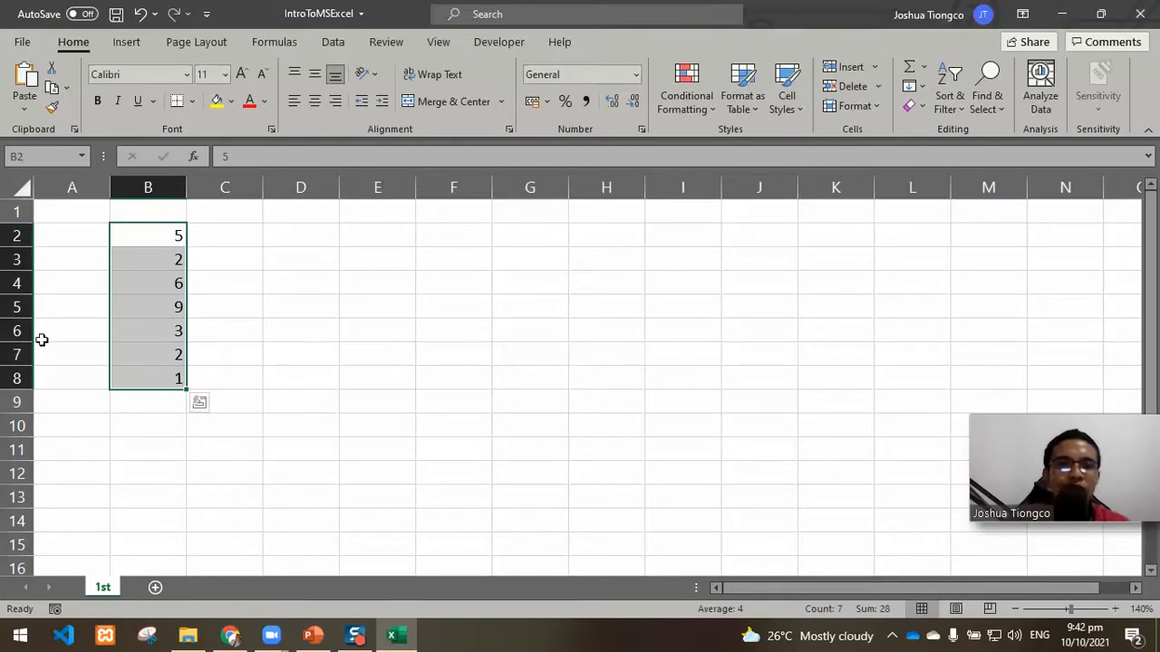
{"action": "left_click", "coordinate": [149, 430]}
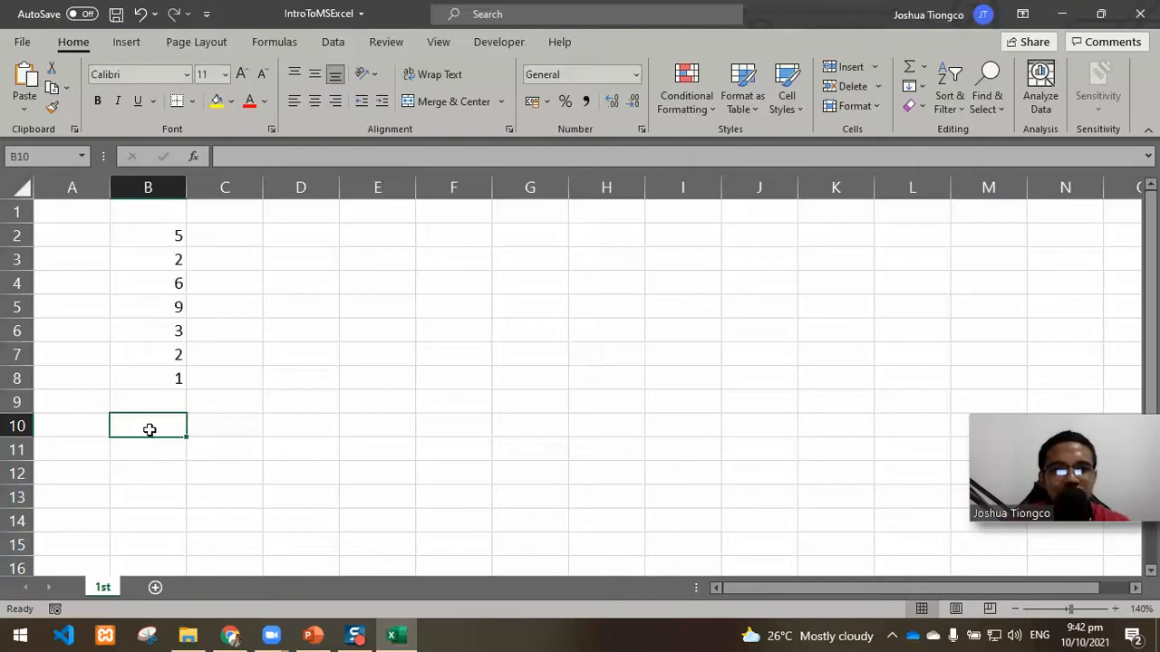
{"action": "left_click", "coordinate": [143, 239]}
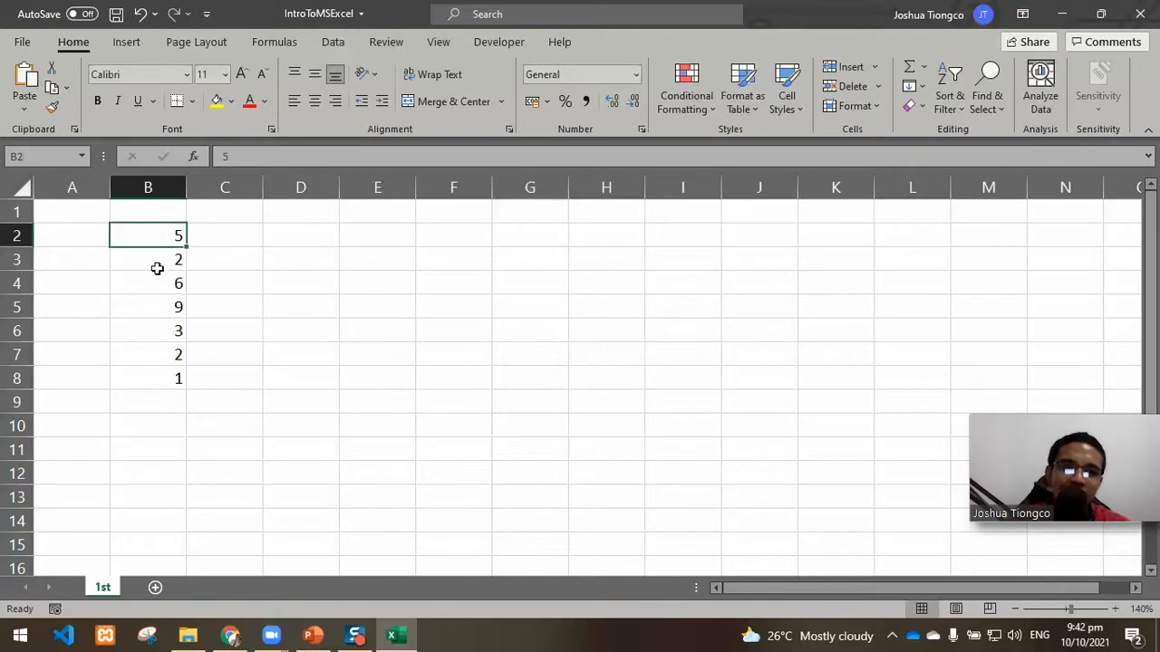
{"action": "left_click", "coordinate": [158, 265]}
{"action": "left_click", "coordinate": [161, 285]}
Step: Total the numbers in B10 with the formula =SUM(B2,B3,B4,B5,B6,B7,B8), listing each cell as a separate argument
{"action": "left_click", "coordinate": [161, 430]}
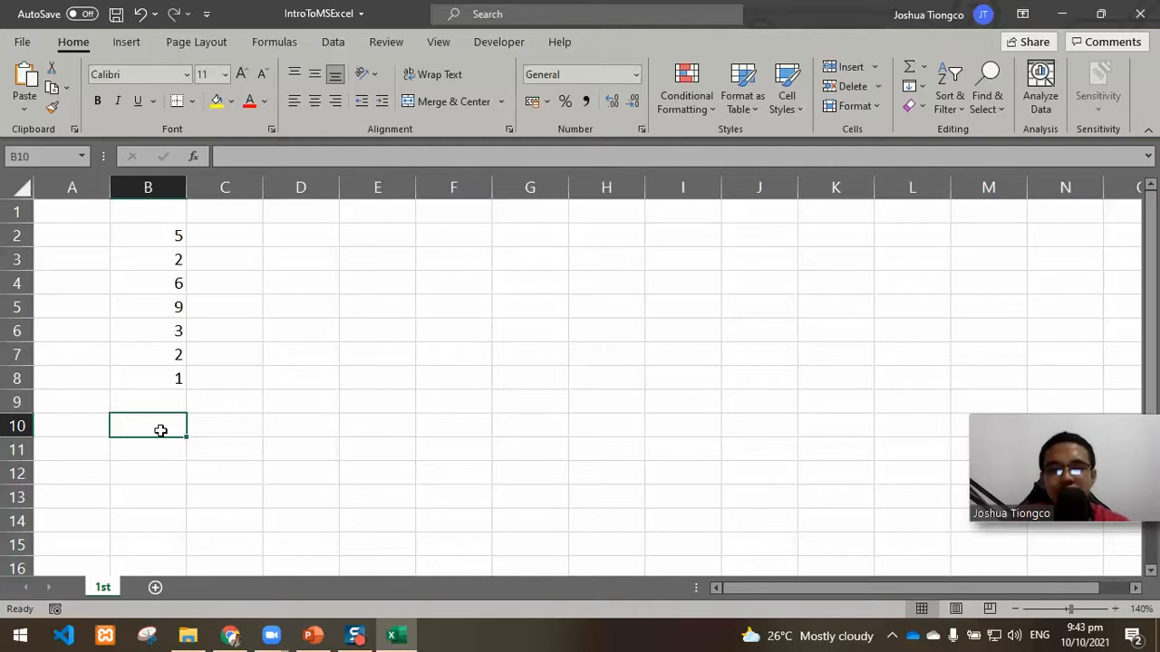
{"action": "type", "text": "="}
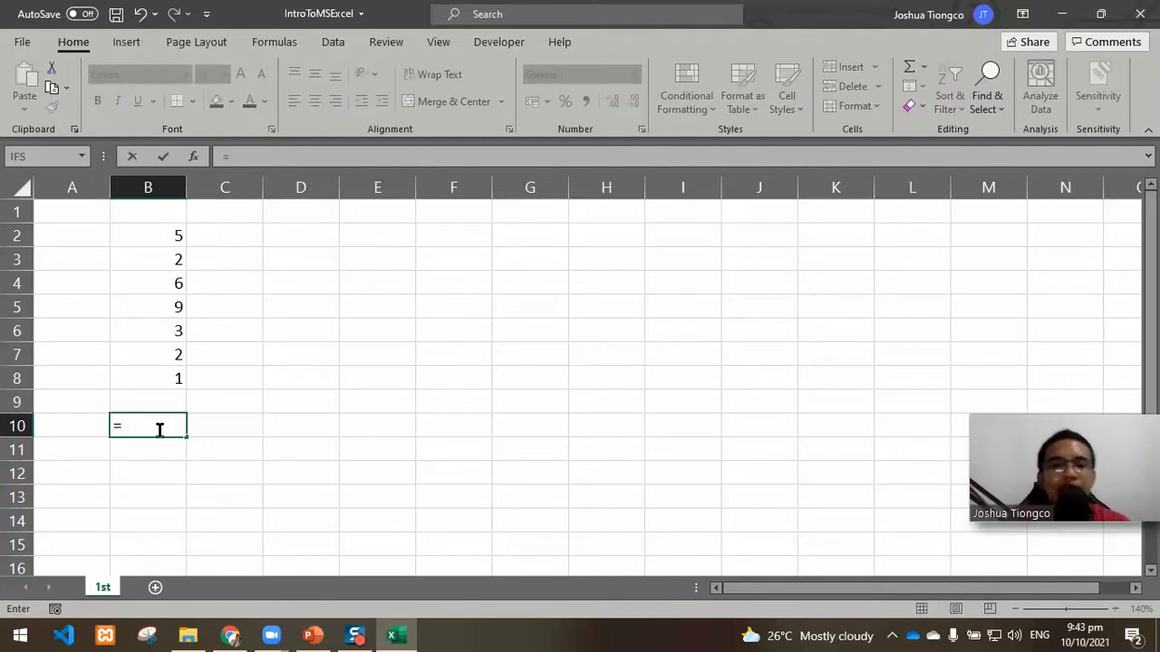
{"action": "type", "text": "sum"}
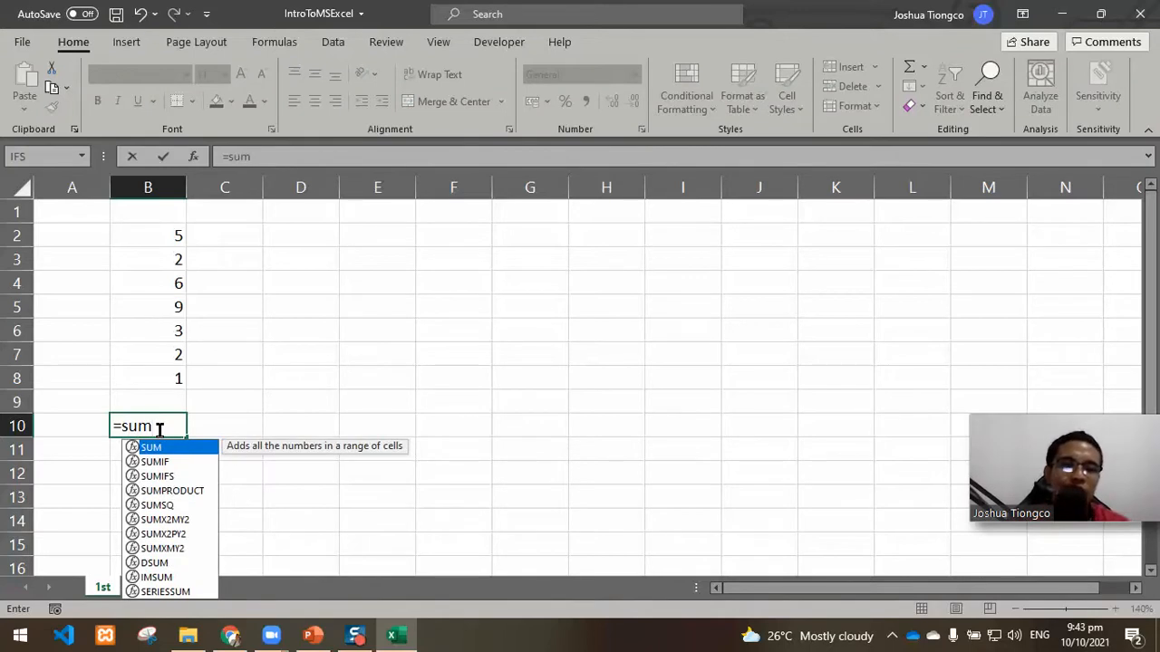
{"action": "key", "text": "Tab"}
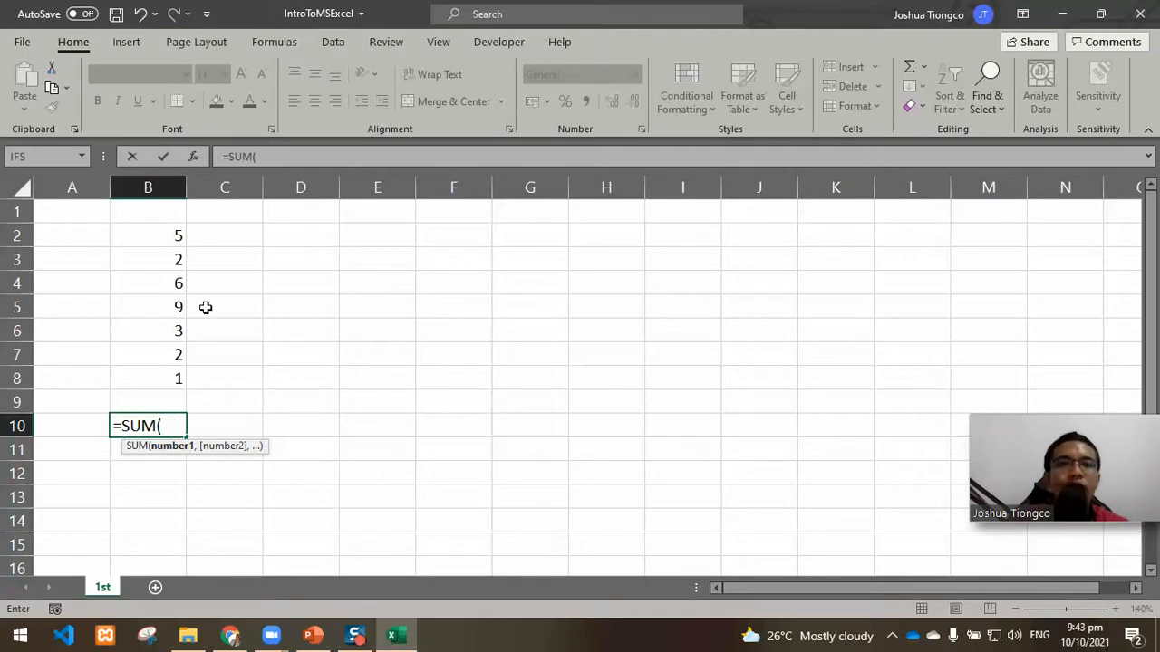
{"action": "left_click", "coordinate": [149, 235]}
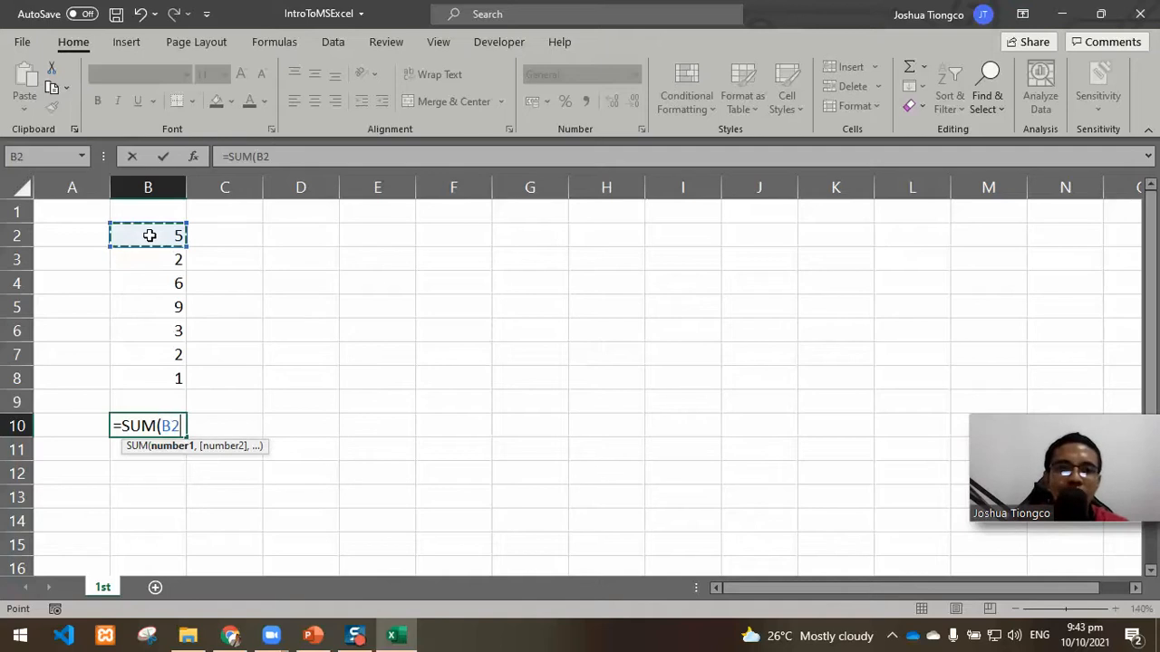
{"action": "type", "text": ","}
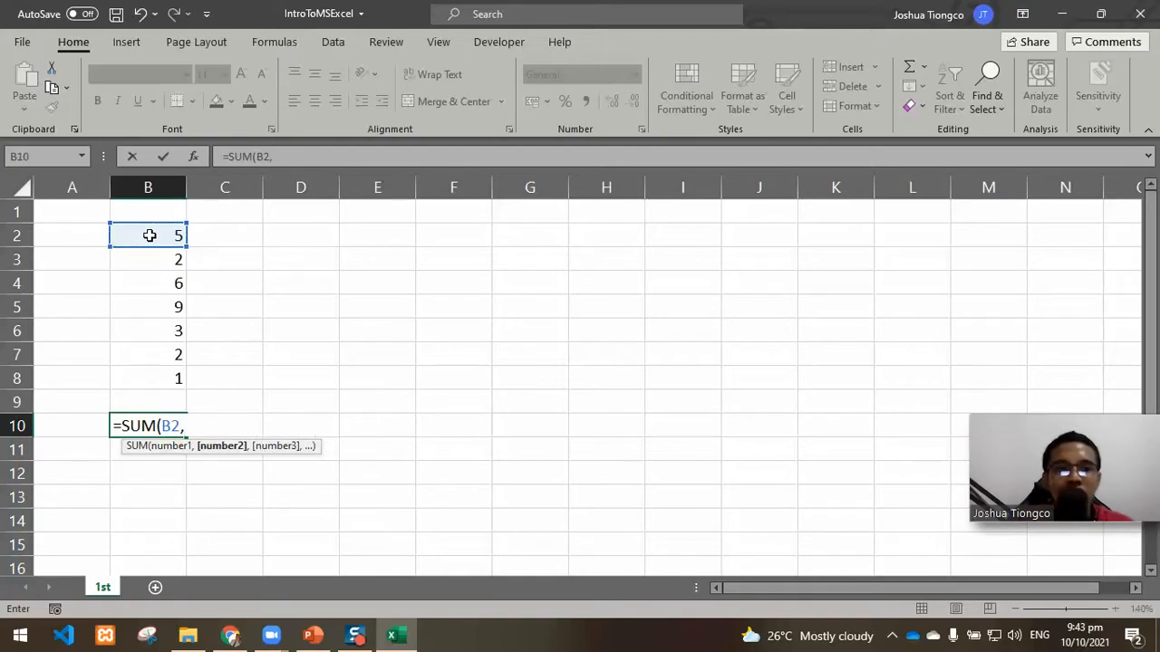
{"action": "left_click", "coordinate": [149, 259]}
{"action": "type", "text": ","}
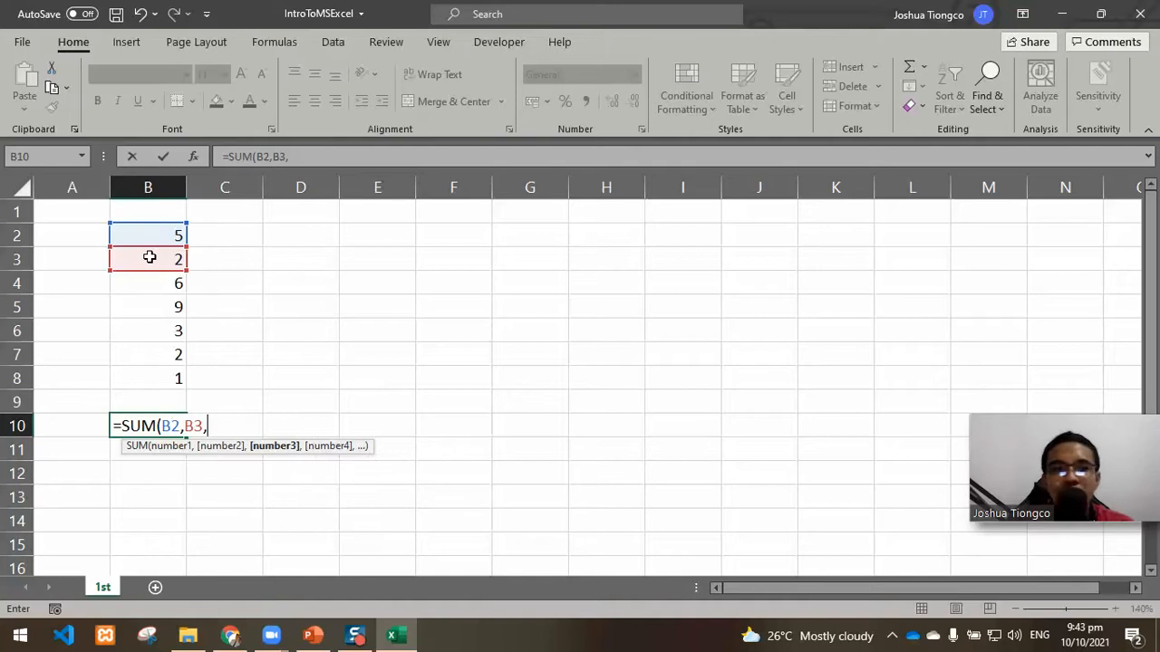
{"action": "left_click", "coordinate": [157, 286]}
{"action": "type", "text": ","}
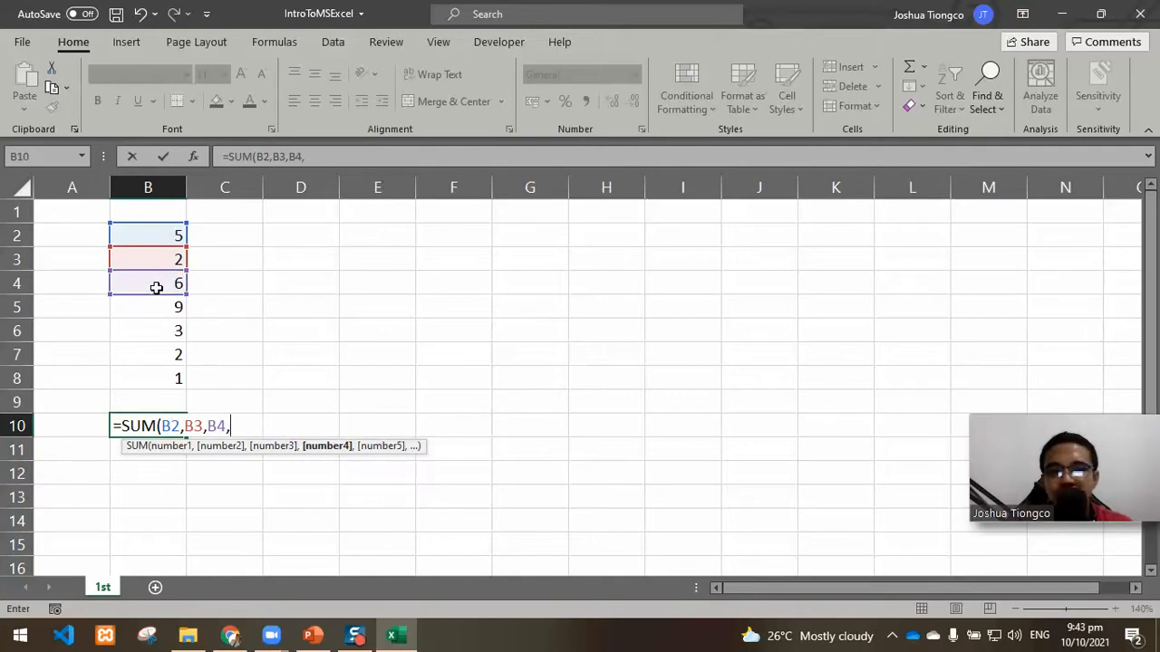
{"action": "left_click", "coordinate": [156, 307]}
{"action": "type", "text": ","}
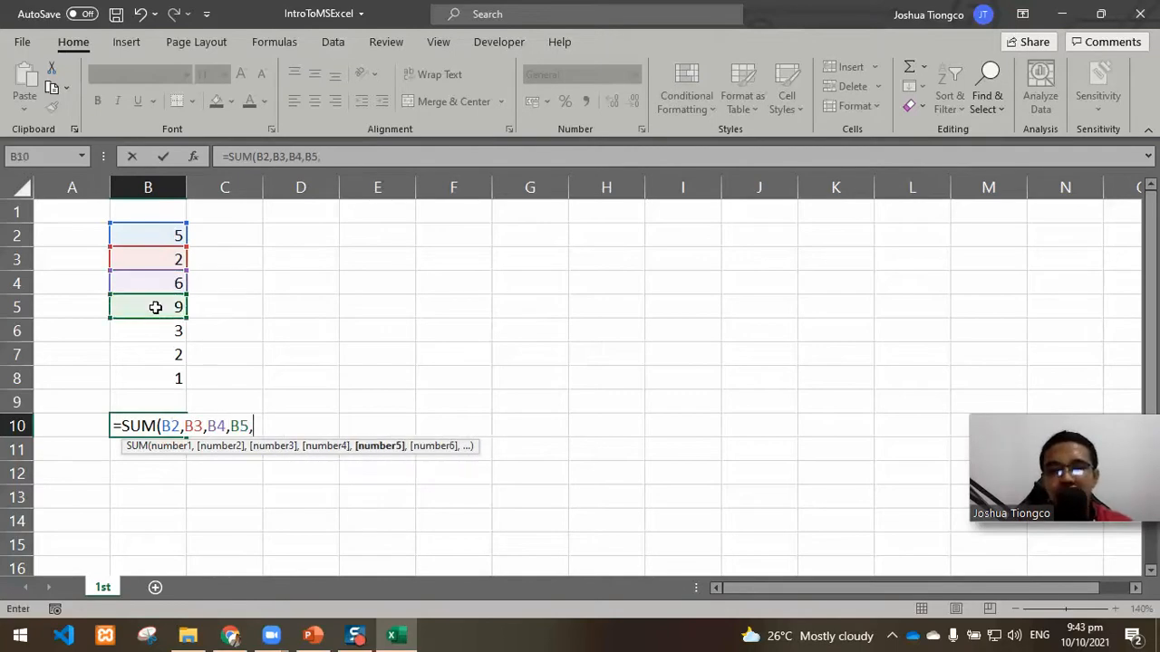
{"action": "left_click", "coordinate": [163, 330]}
{"action": "type", "text": ","}
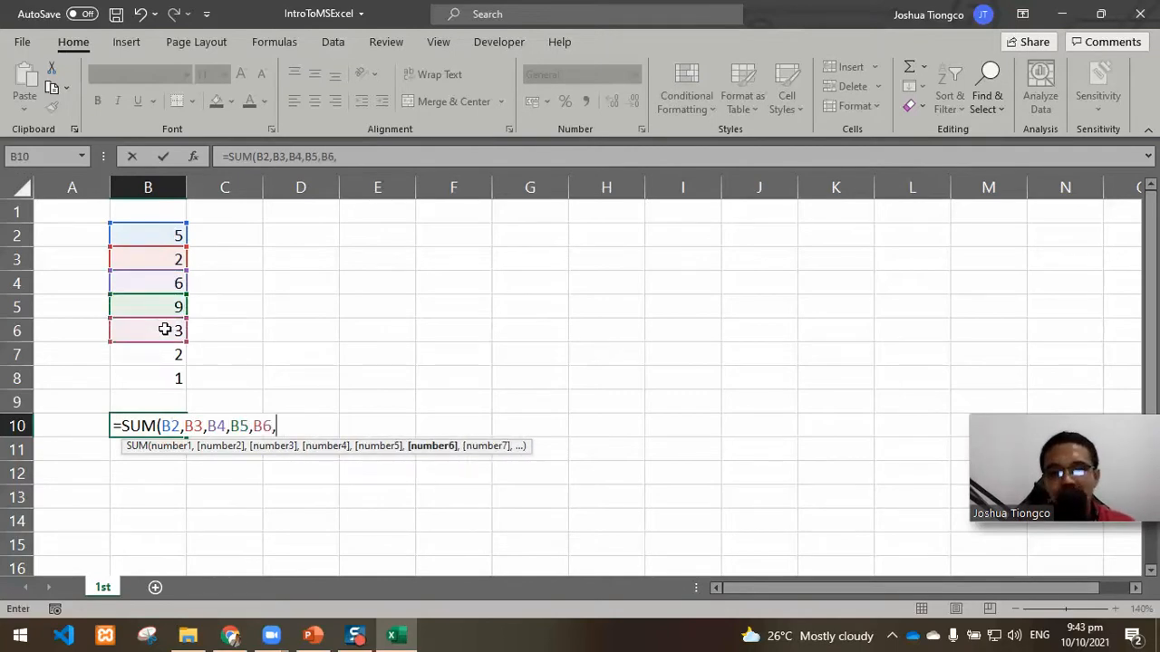
{"action": "left_click", "coordinate": [170, 354]}
{"action": "type", "text": ","}
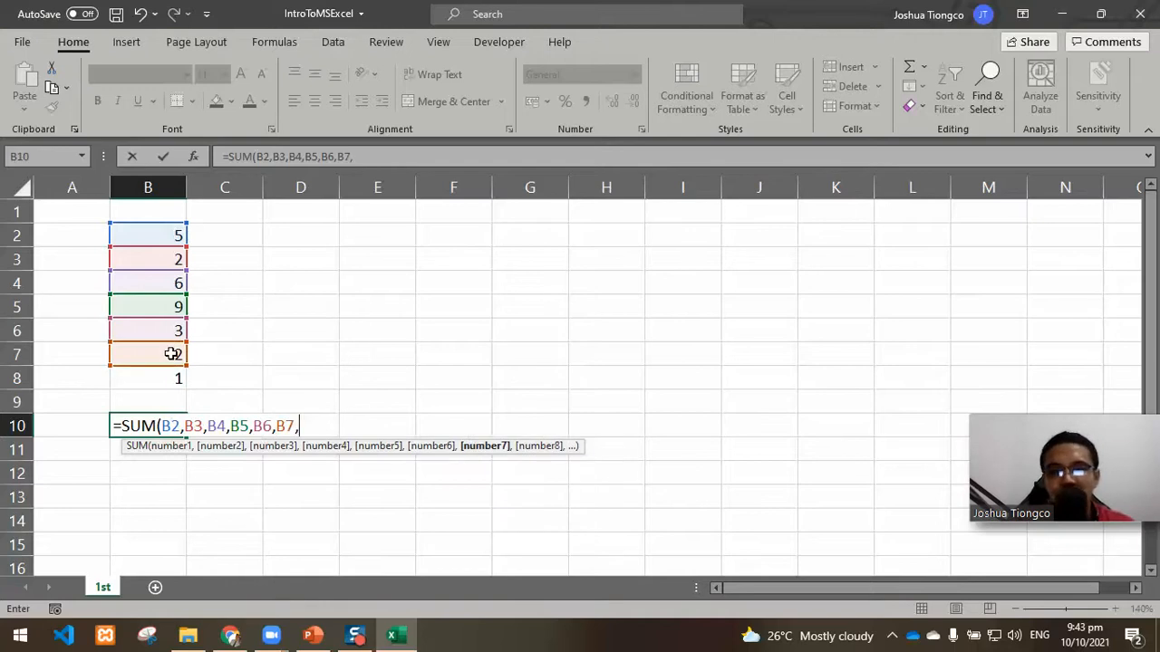
{"action": "left_click", "coordinate": [170, 382]}
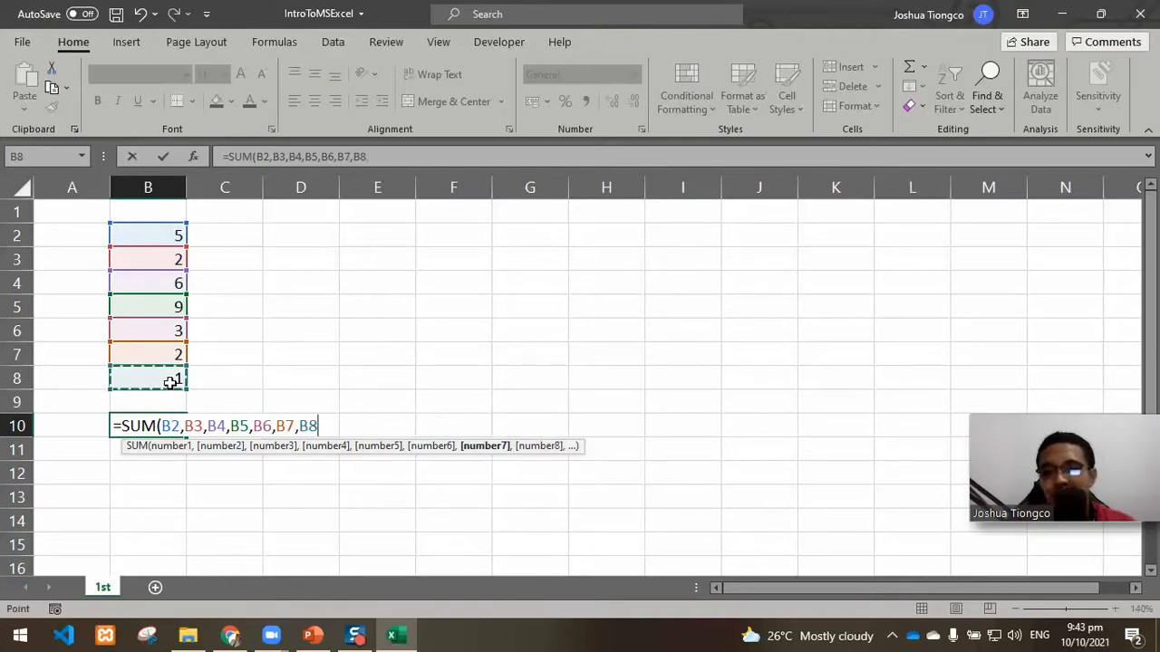
{"action": "type", "text": ","}
{"action": "key", "text": "BackSpace"}
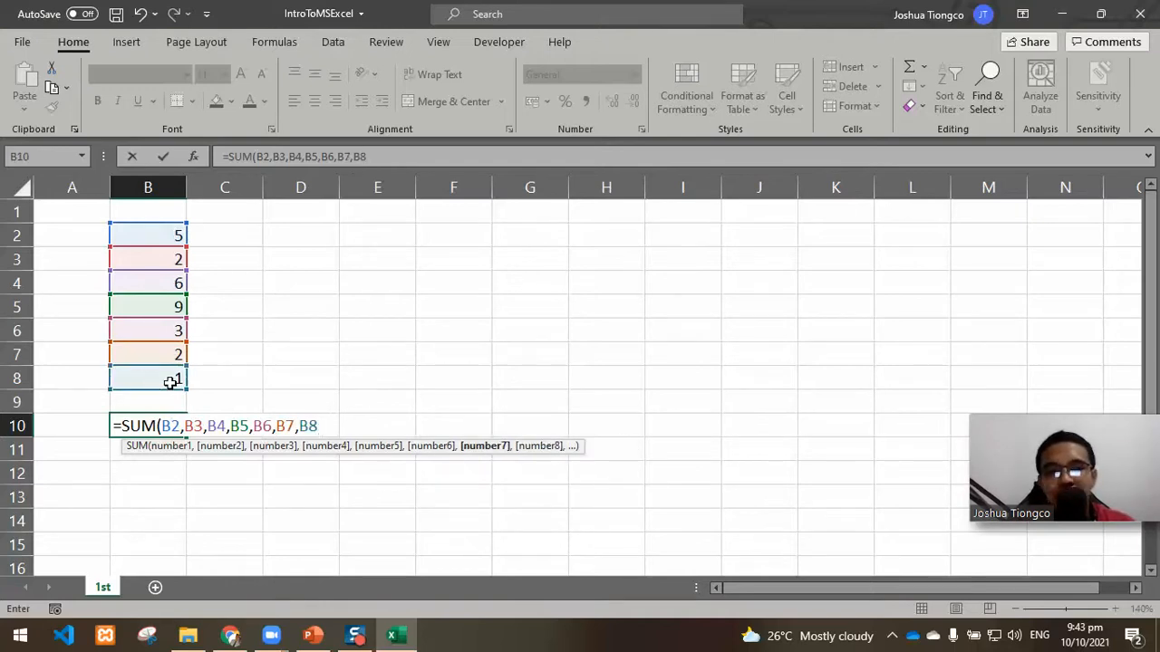
{"action": "type", "text": ")"}
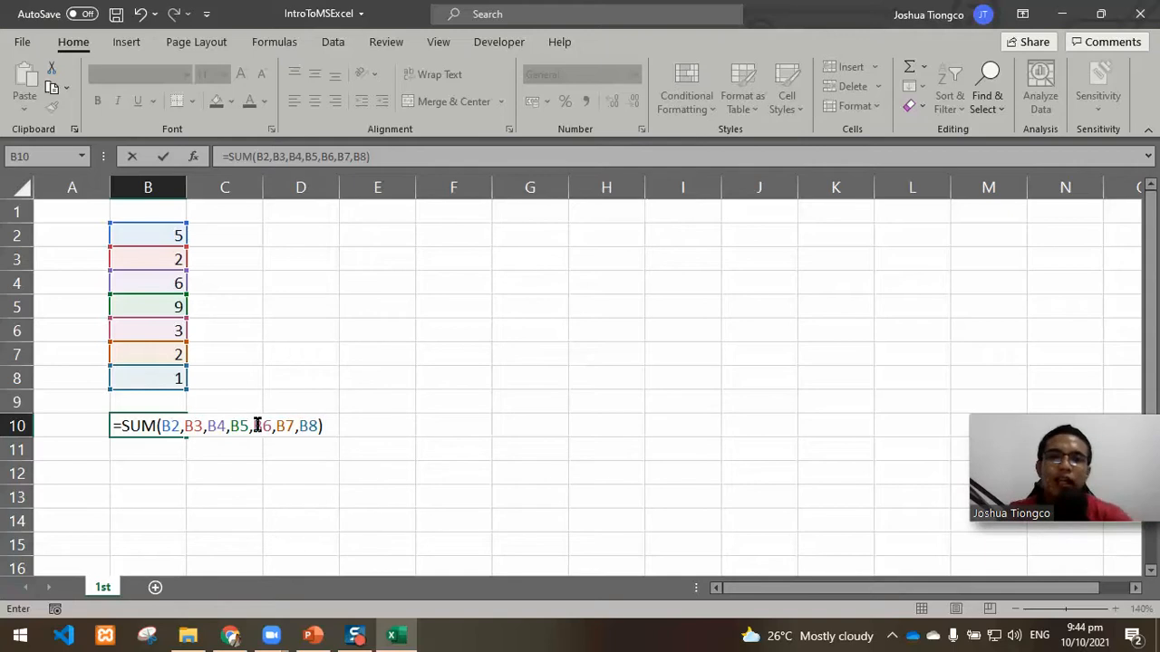
{"action": "key", "text": "Return"}
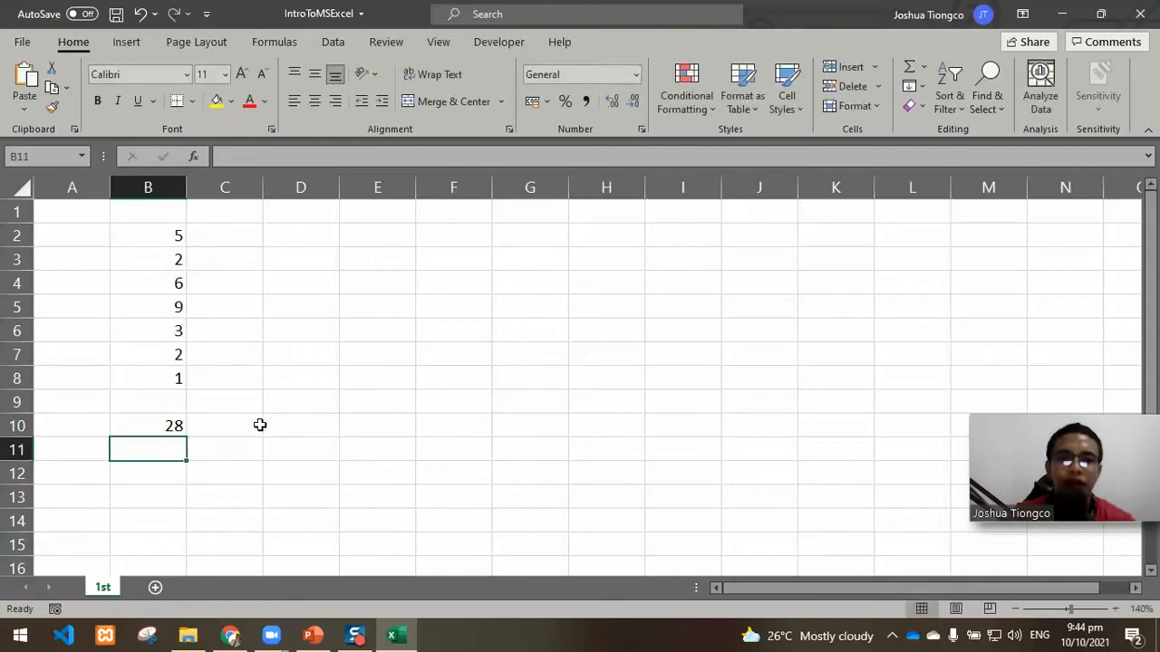
Step: Examine the formula of B10 in the formula bar and the range B2:B8 that it adds up
{"action": "left_click", "coordinate": [173, 425]}
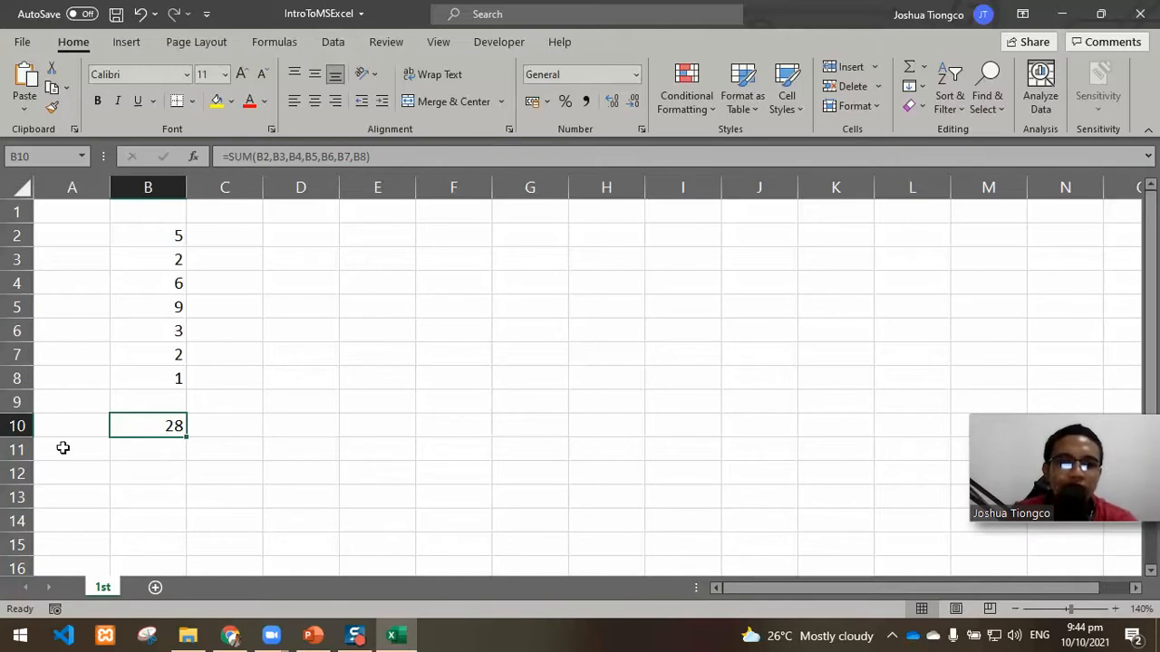
{"action": "left_click", "coordinate": [405, 154]}
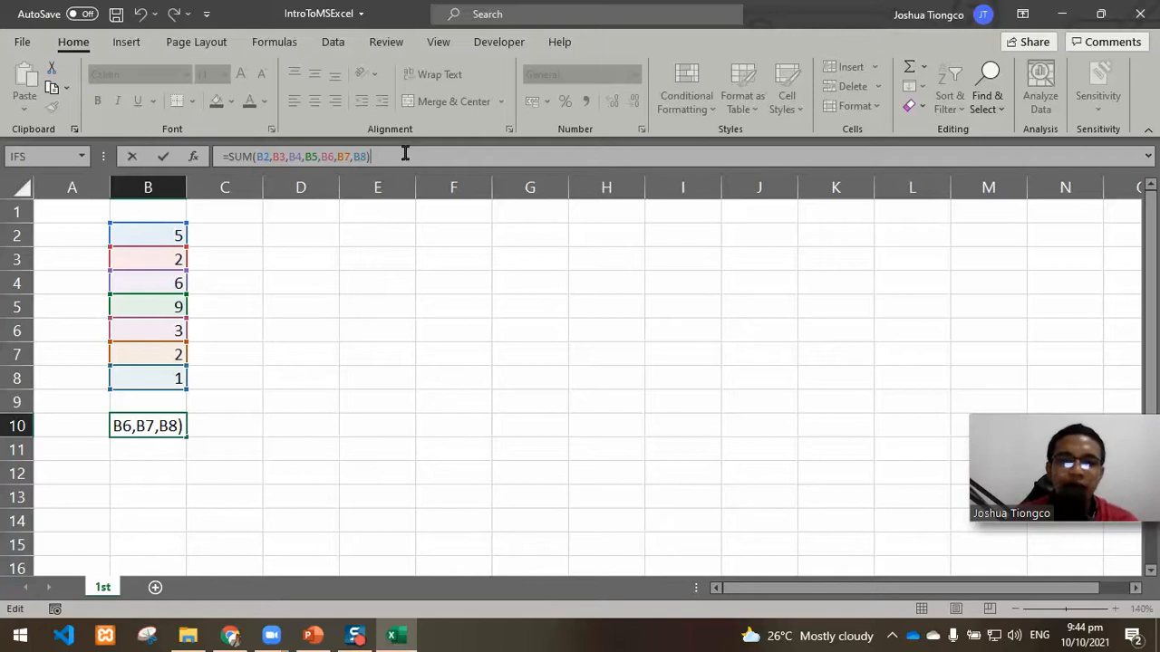
{"action": "key", "text": "Return"}
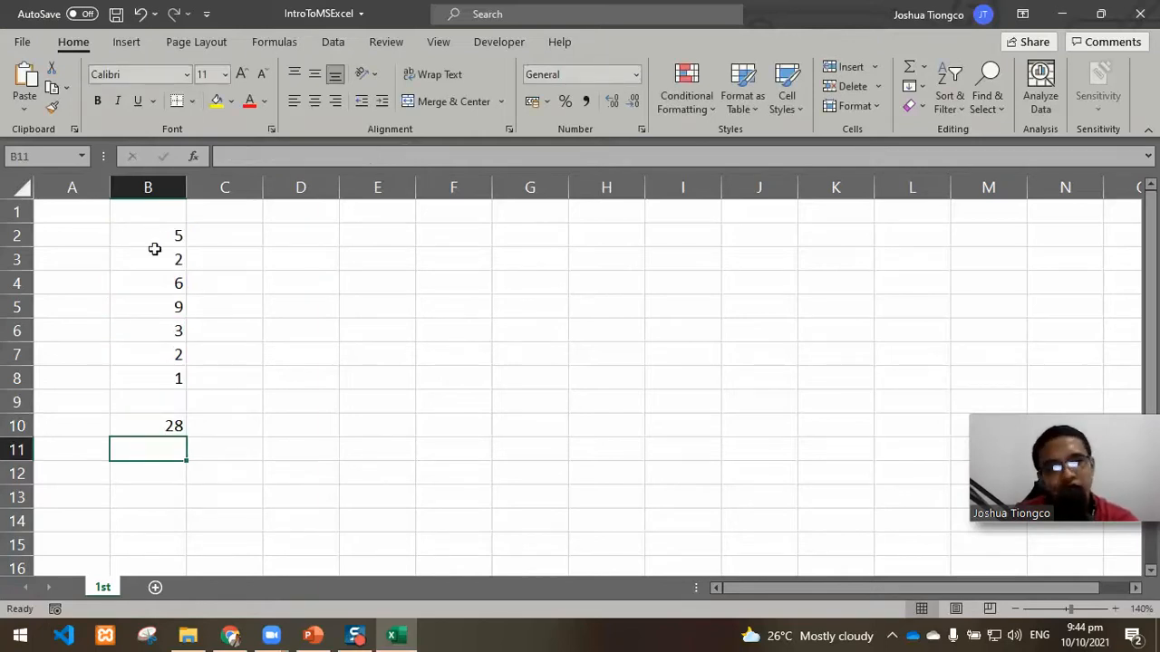
{"action": "left_click", "coordinate": [171, 262]}
{"action": "left_click_drag", "start_coordinate": [163, 230], "coordinate": [175, 381]}
Step: Total the numbers in B11 with the range formula =SUM(B2:B8)
{"action": "left_click", "coordinate": [173, 446]}
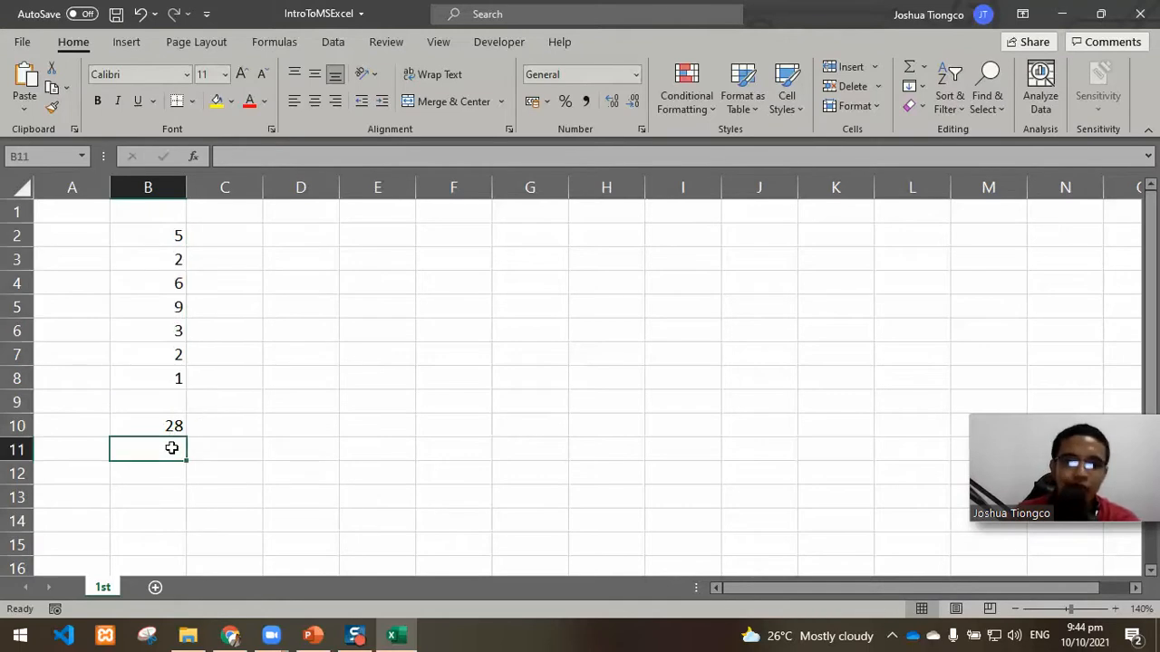
{"action": "type", "text": "="}
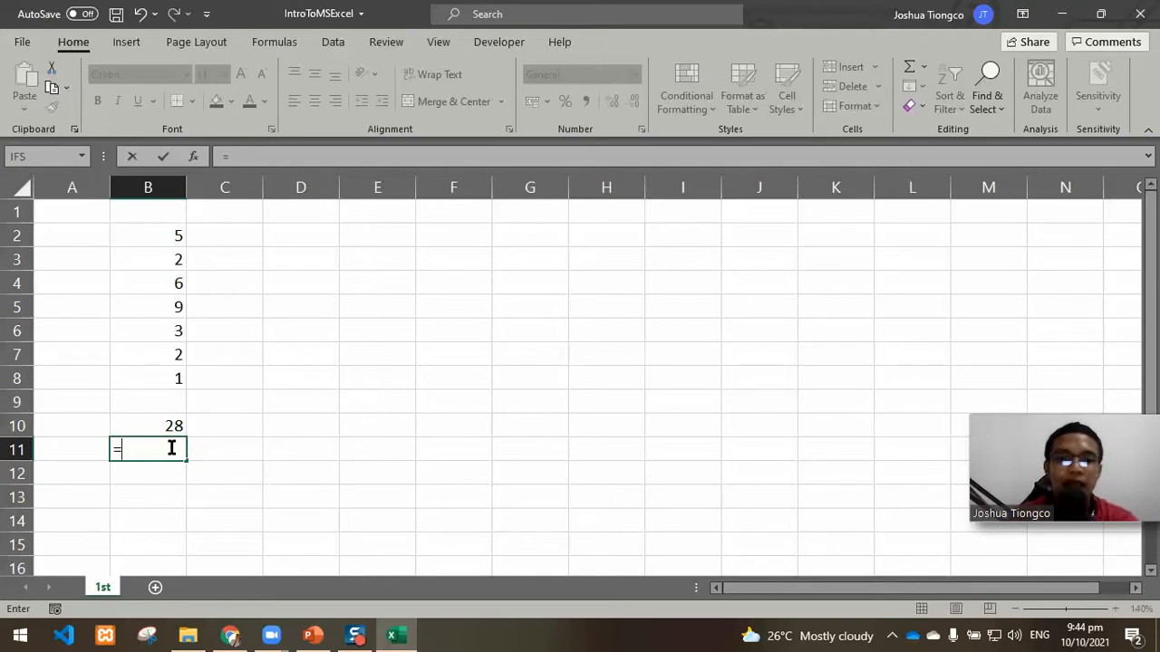
{"action": "type", "text": "sum"}
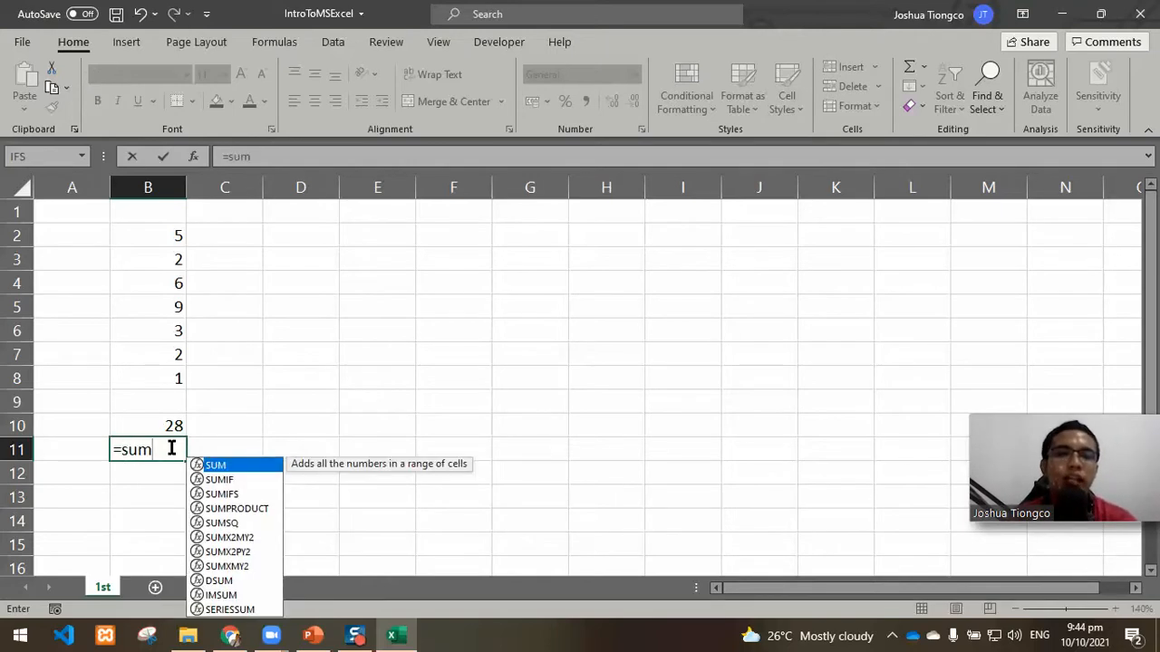
{"action": "key", "text": "Tab"}
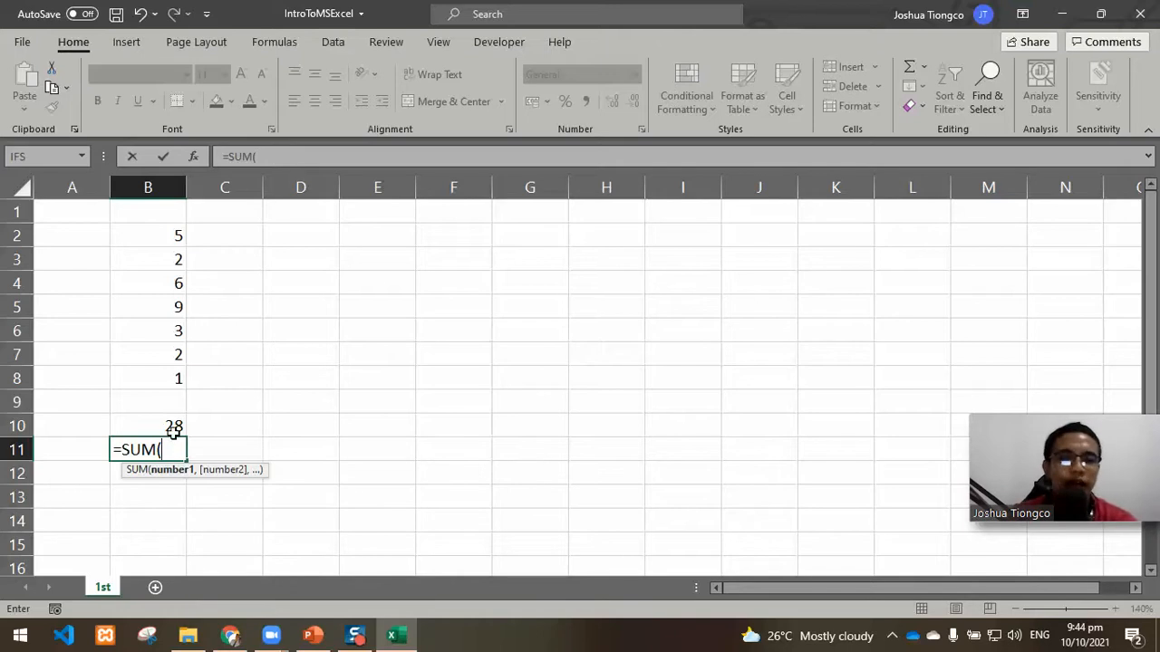
{"action": "left_click_drag", "start_coordinate": [153, 228], "coordinate": [163, 372]}
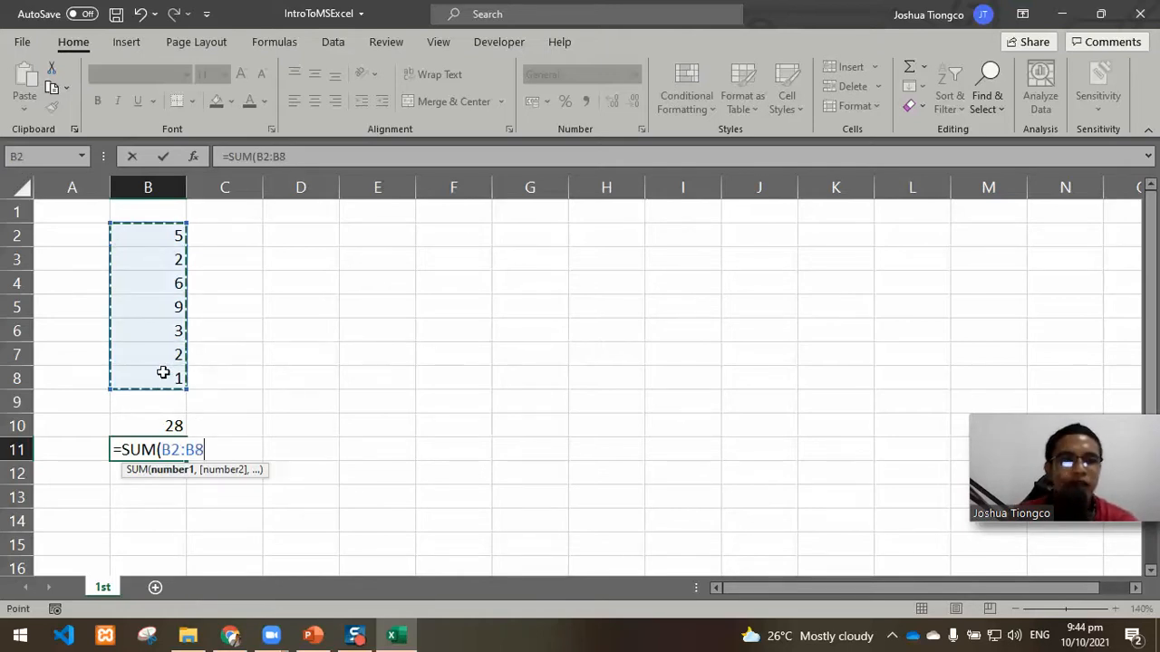
{"action": "type", "text": ")"}
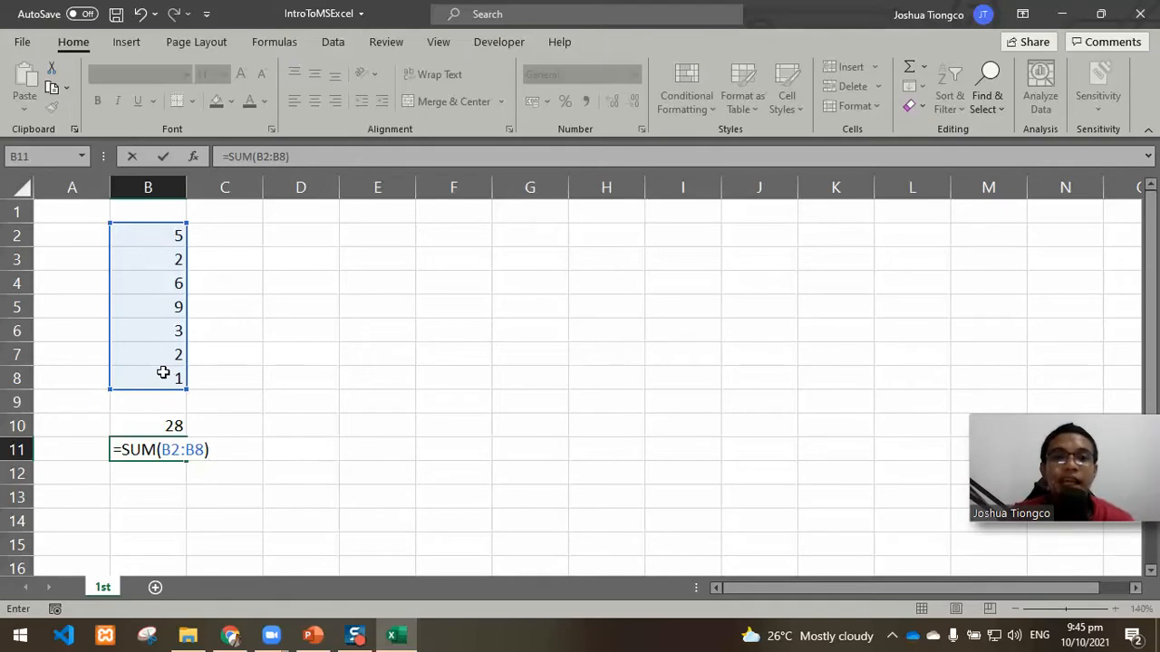
{"action": "key", "text": "Return"}
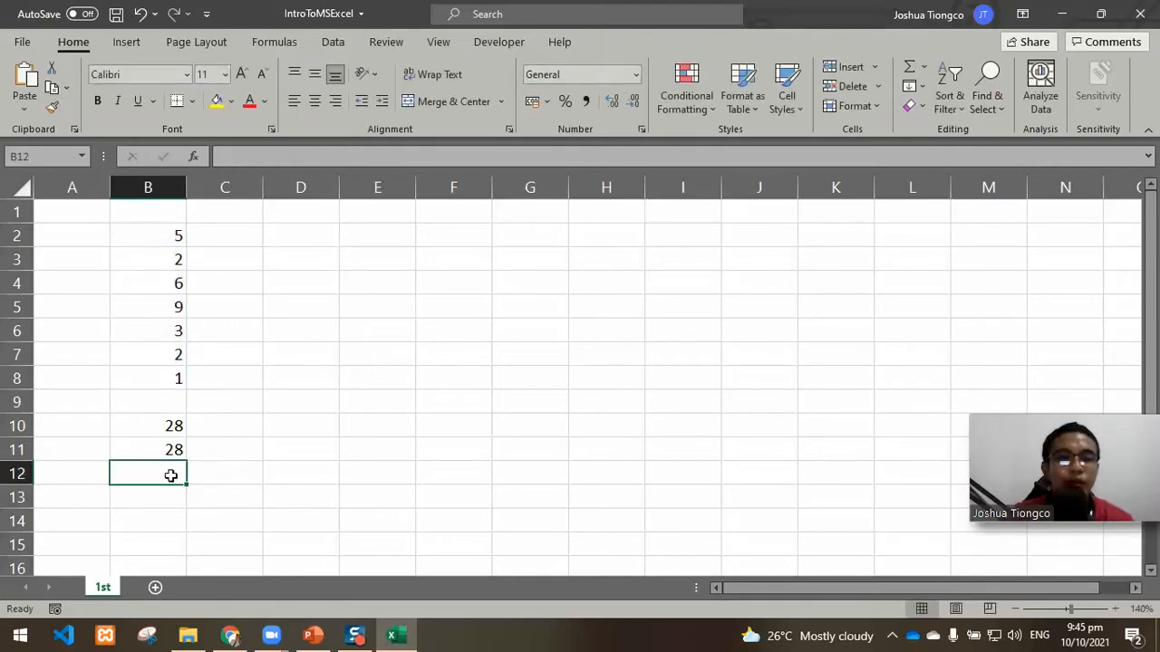
Step: Compare the formulas of B10 and B11 in the formula bar and the range B2:B8 that both add up
{"action": "left_click", "coordinate": [171, 449]}
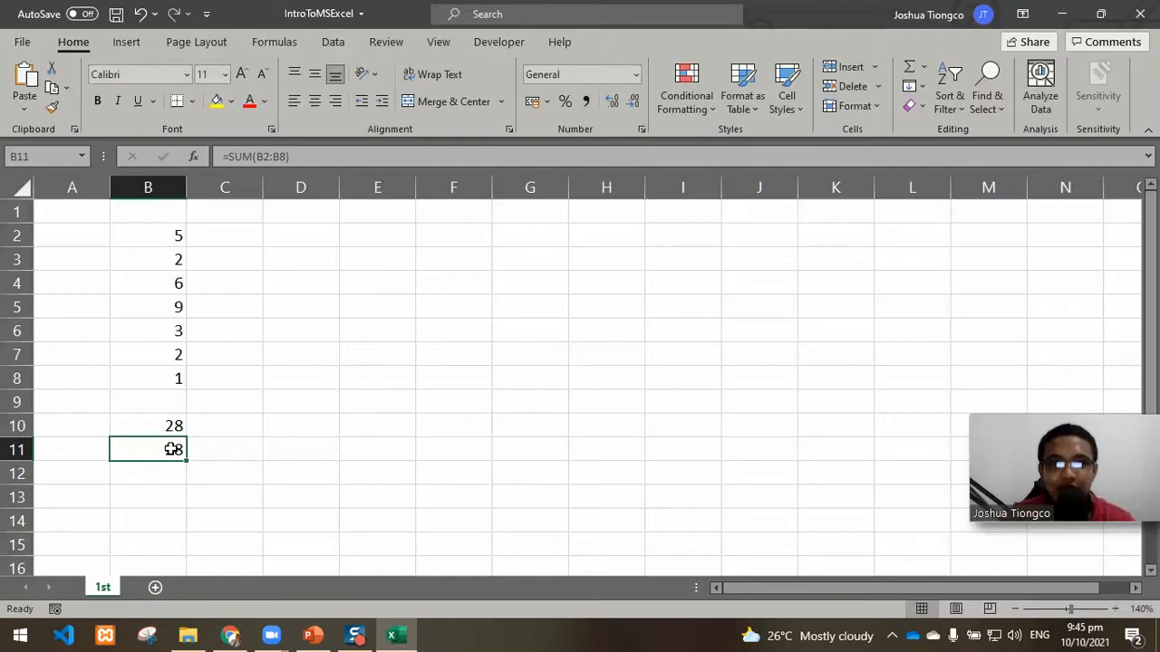
{"action": "left_click_drag", "start_coordinate": [168, 238], "coordinate": [173, 375]}
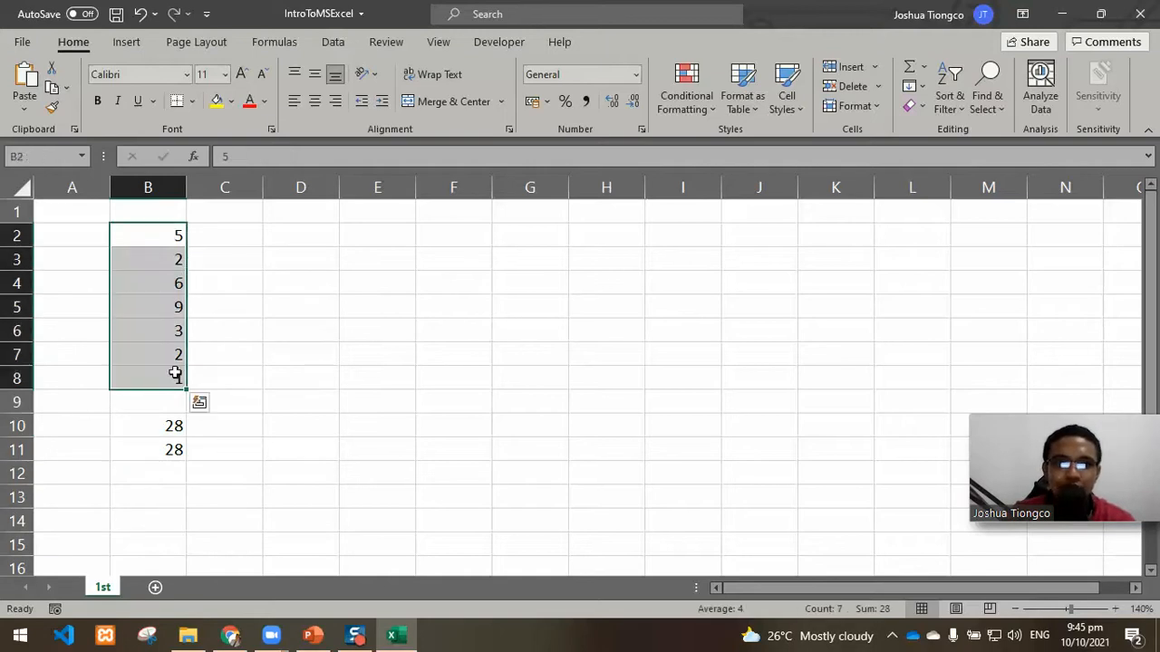
{"action": "left_click", "coordinate": [171, 431]}
{"action": "left_click", "coordinate": [174, 449]}
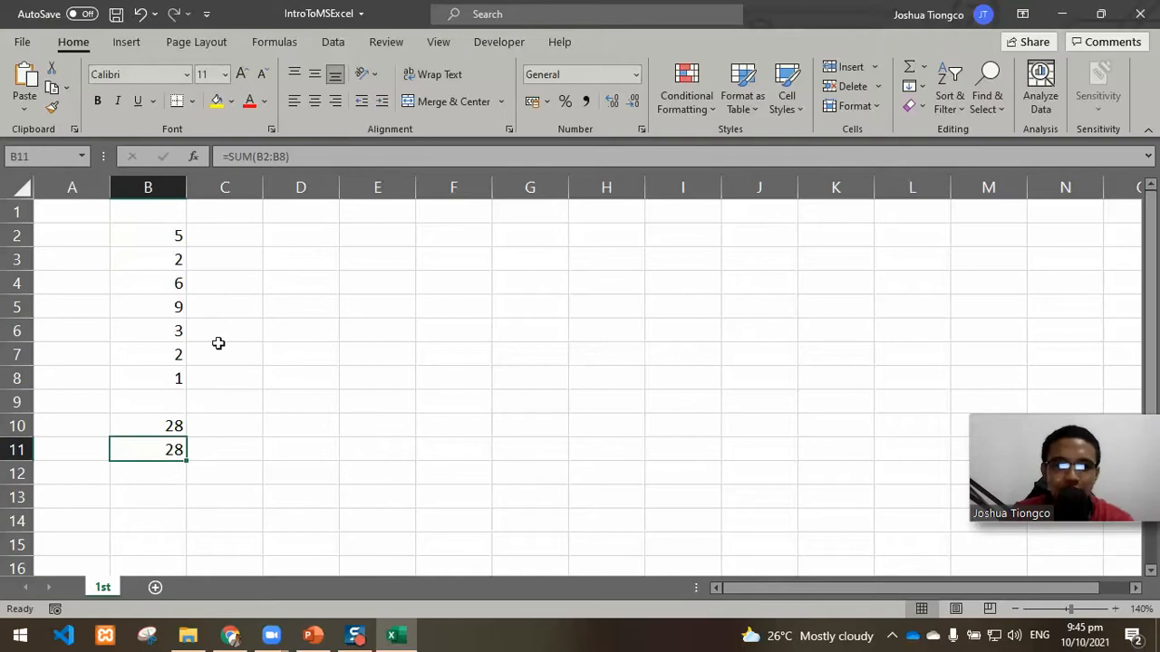
{"action": "left_click", "coordinate": [166, 423]}
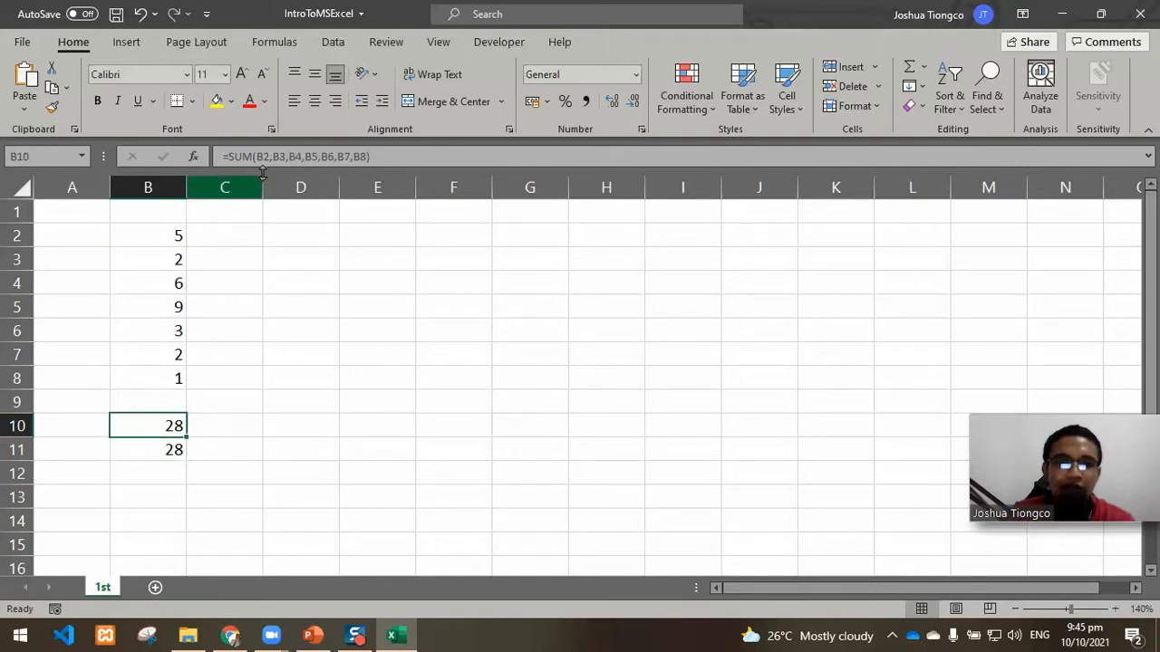
{"action": "left_click", "coordinate": [406, 158]}
{"action": "key", "text": "Return"}
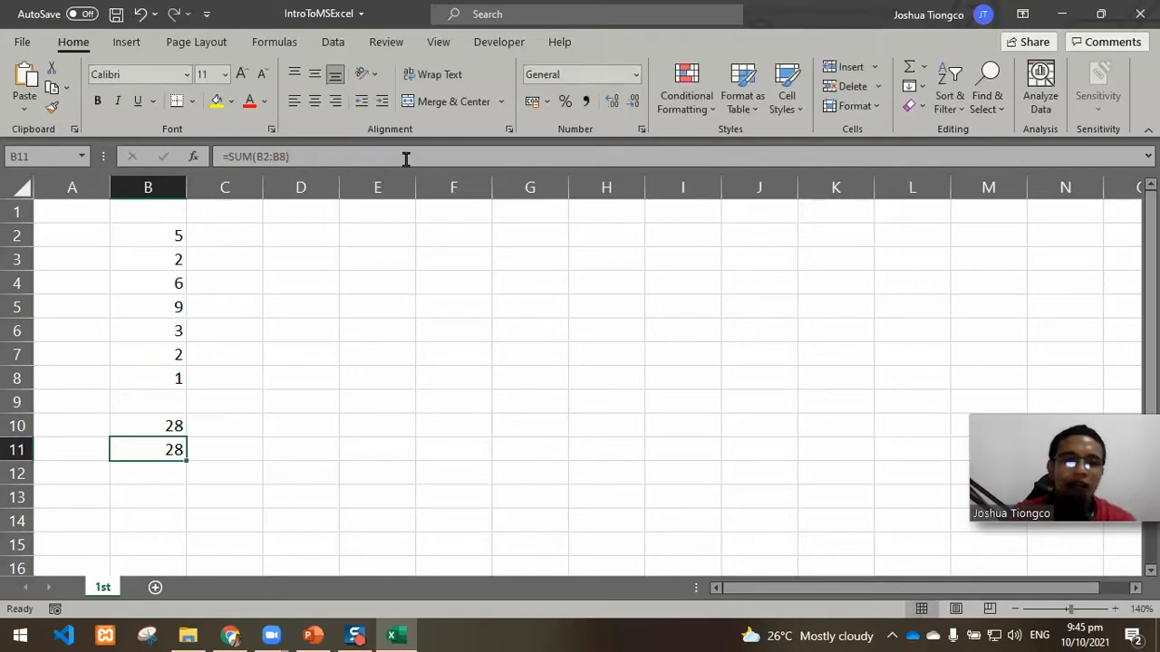
{"action": "left_click", "coordinate": [305, 156]}
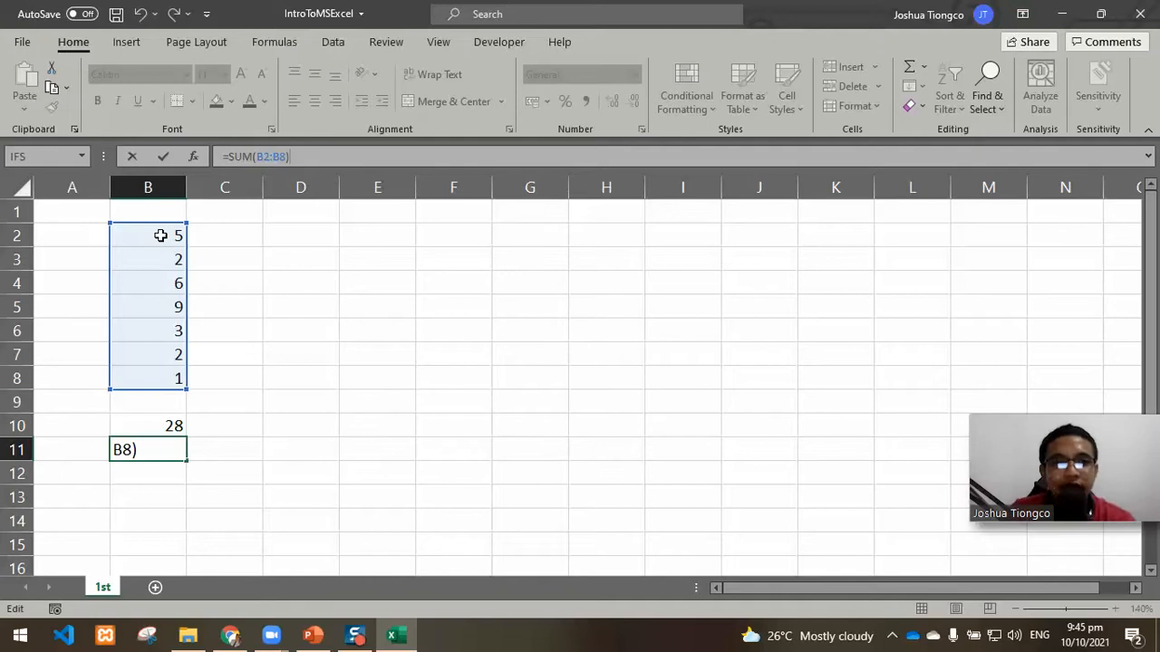
{"action": "key", "text": "Return"}
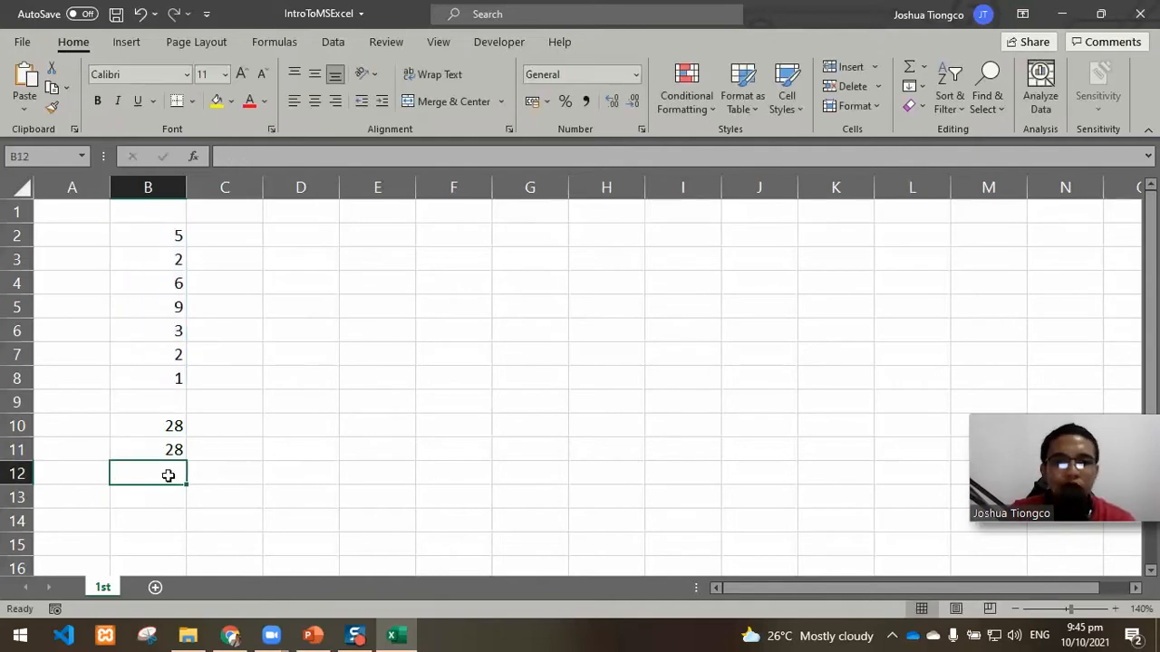
Step: Total the numbers in B12 with the addition formula =B2+B3+B4+B5+B6+B7+B8
{"action": "type", "text": "="}
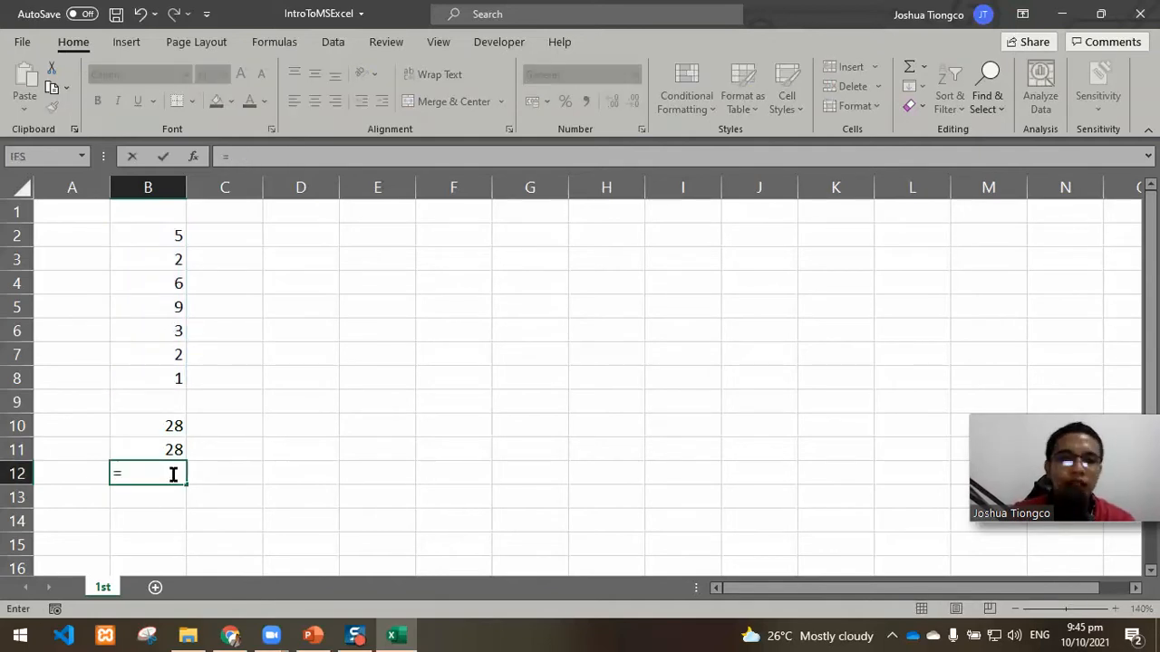
{"action": "left_click", "coordinate": [164, 236]}
{"action": "type", "text": "+"}
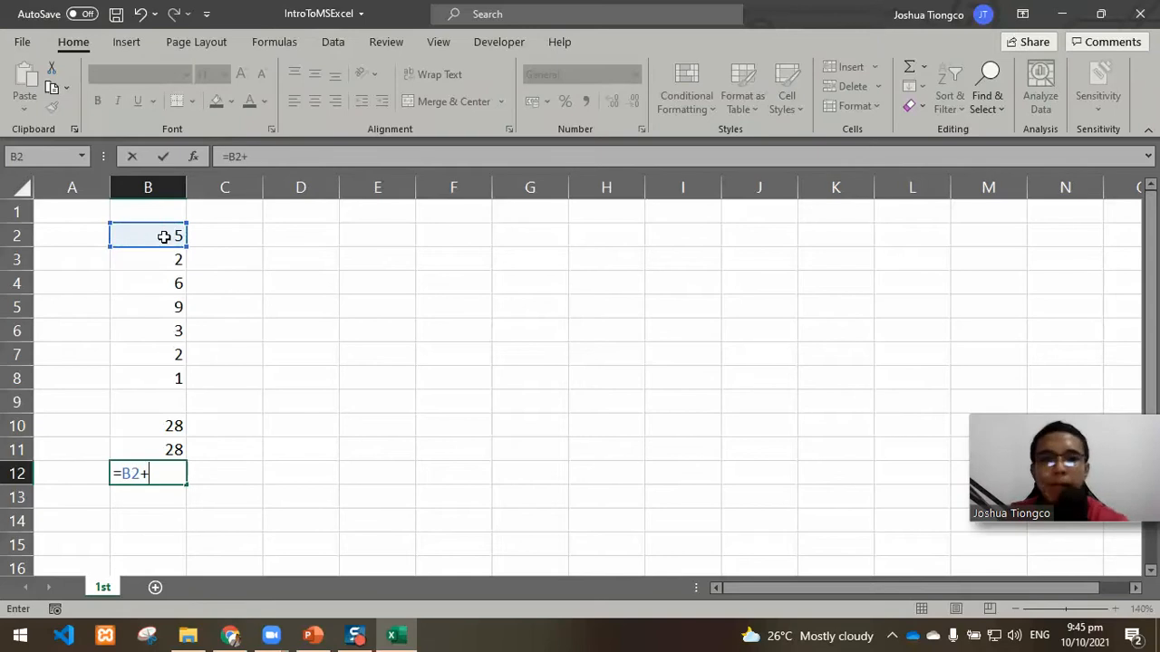
{"action": "left_click", "coordinate": [158, 261]}
{"action": "type", "text": "+"}
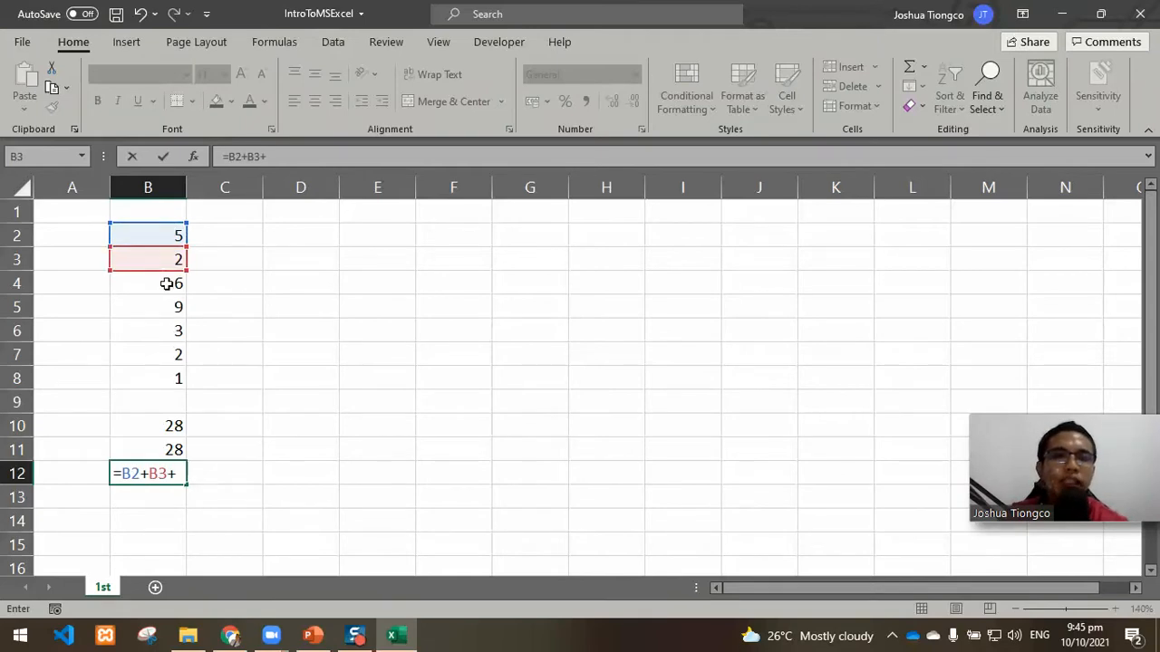
{"action": "left_click", "coordinate": [166, 284]}
{"action": "type", "text": "+"}
{"action": "left_click", "coordinate": [164, 308]}
{"action": "type", "text": "+"}
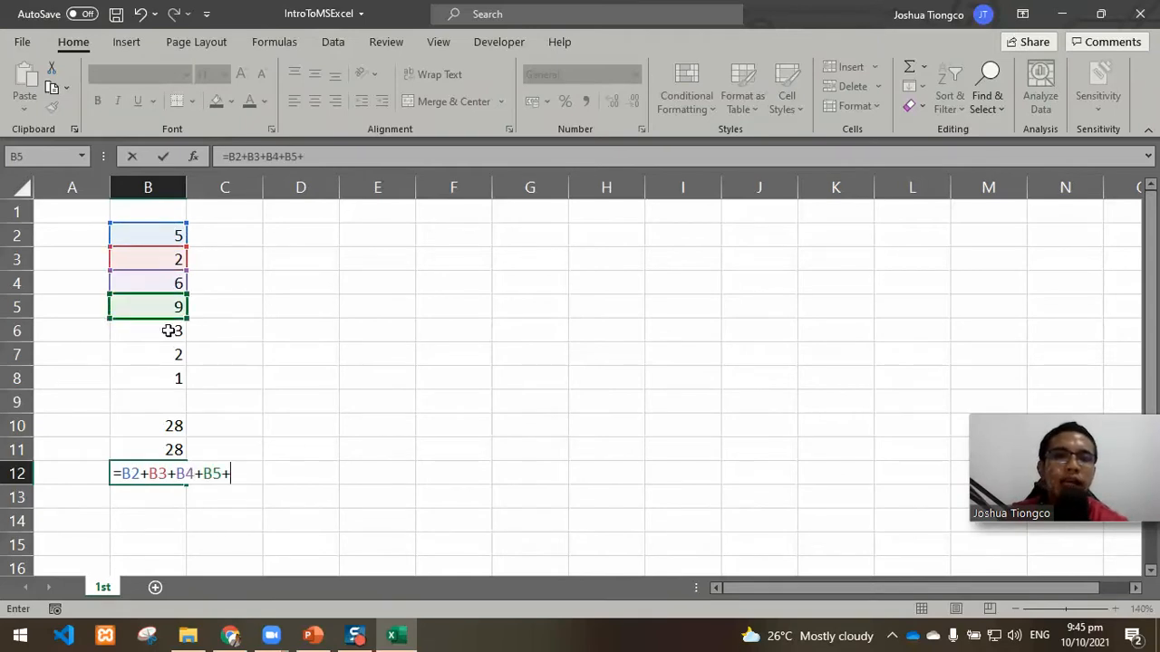
{"action": "left_click", "coordinate": [170, 330]}
{"action": "type", "text": "+"}
{"action": "left_click", "coordinate": [169, 354]}
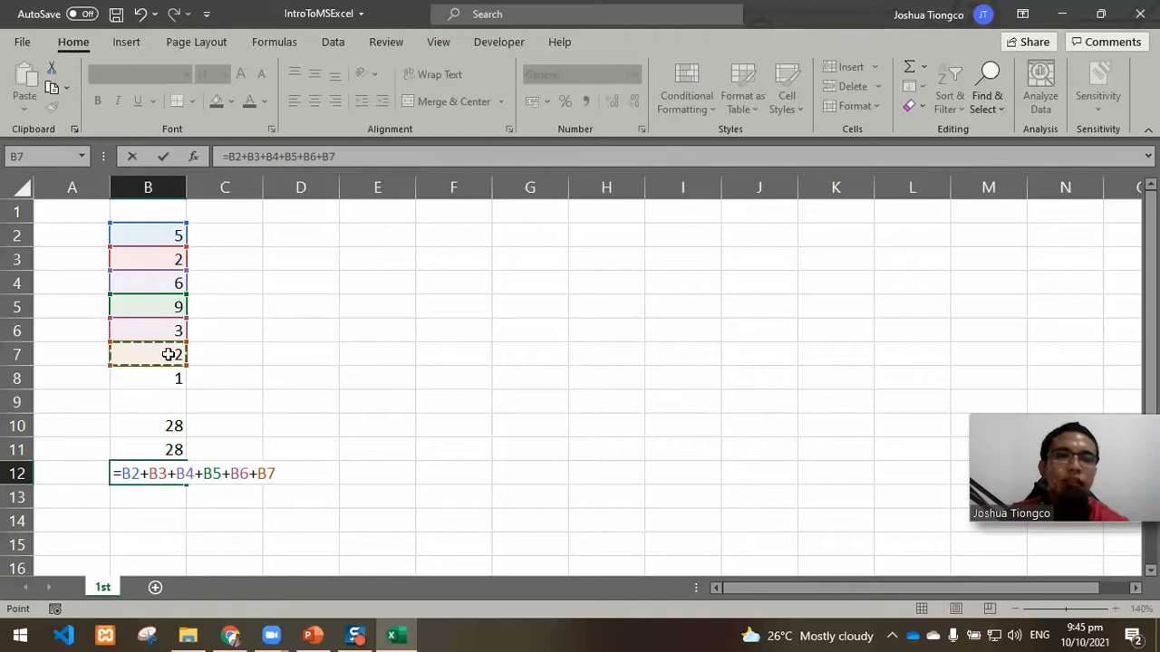
{"action": "type", "text": "+"}
{"action": "left_click", "coordinate": [164, 379]}
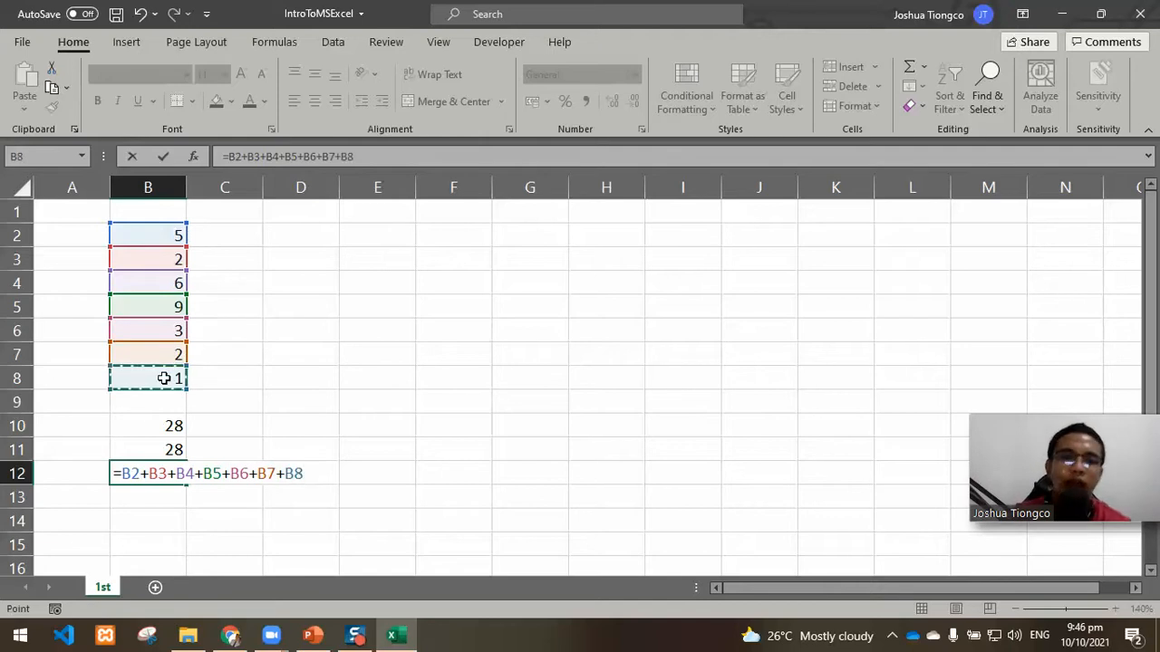
{"action": "key", "text": "Return"}
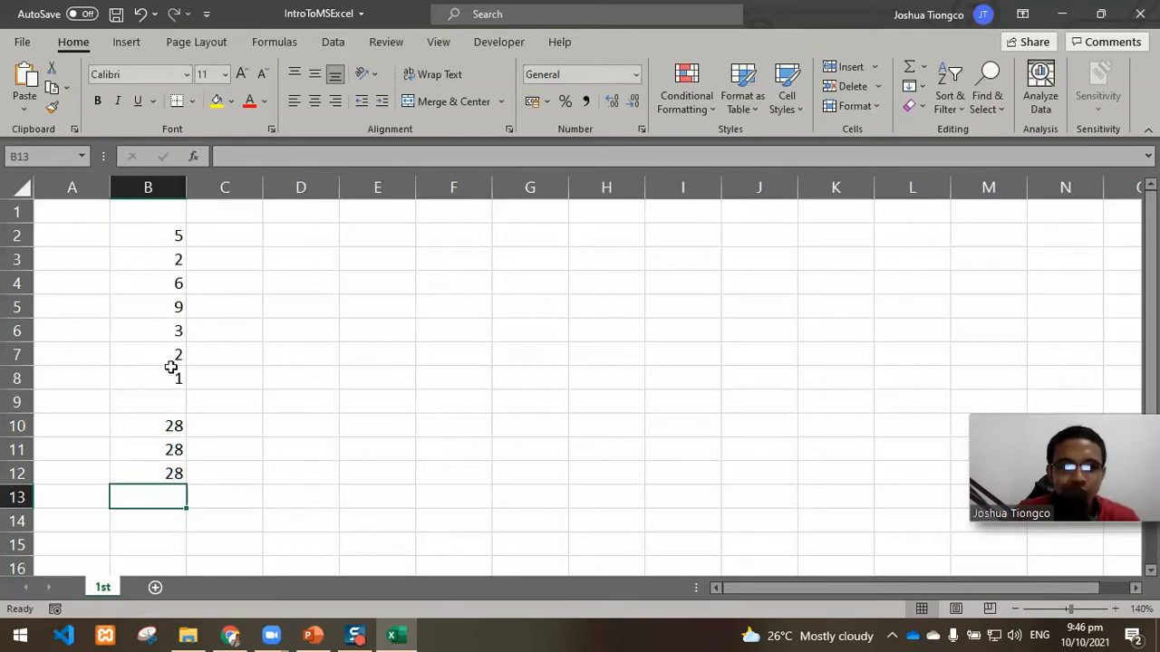
Step: Set B8 to 5 and check the totals in B10 and B11 against the range B2:B8
{"action": "left_click", "coordinate": [170, 369]}
{"action": "type", "text": "5"}
{"action": "key", "text": "Return"}
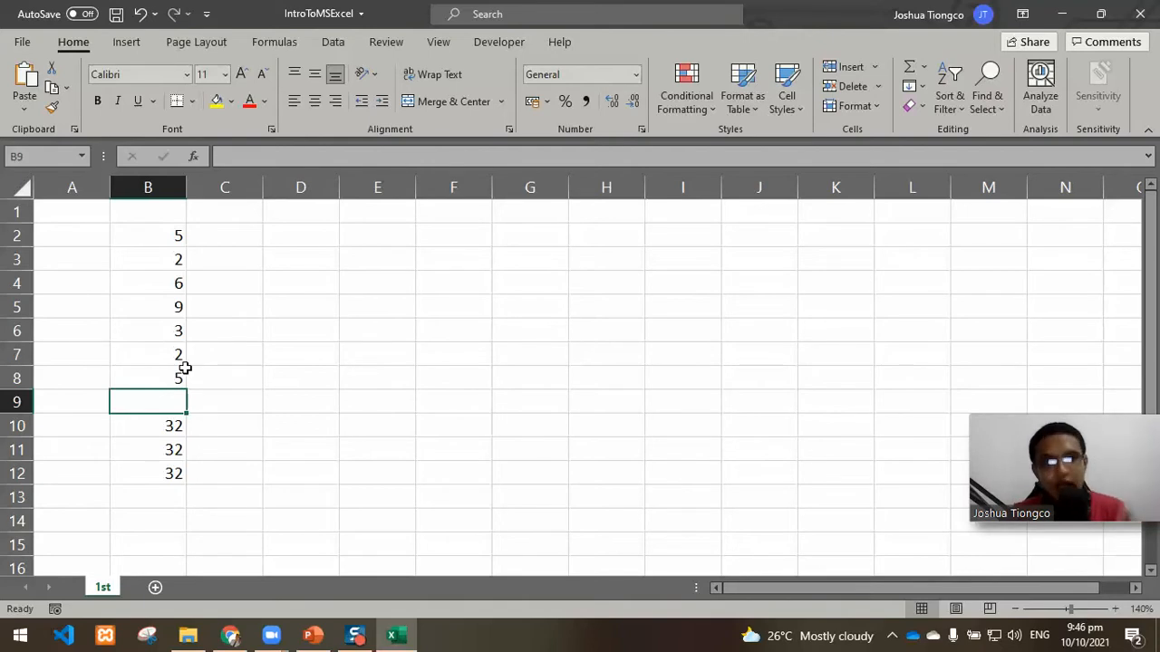
{"action": "left_click", "coordinate": [180, 259]}
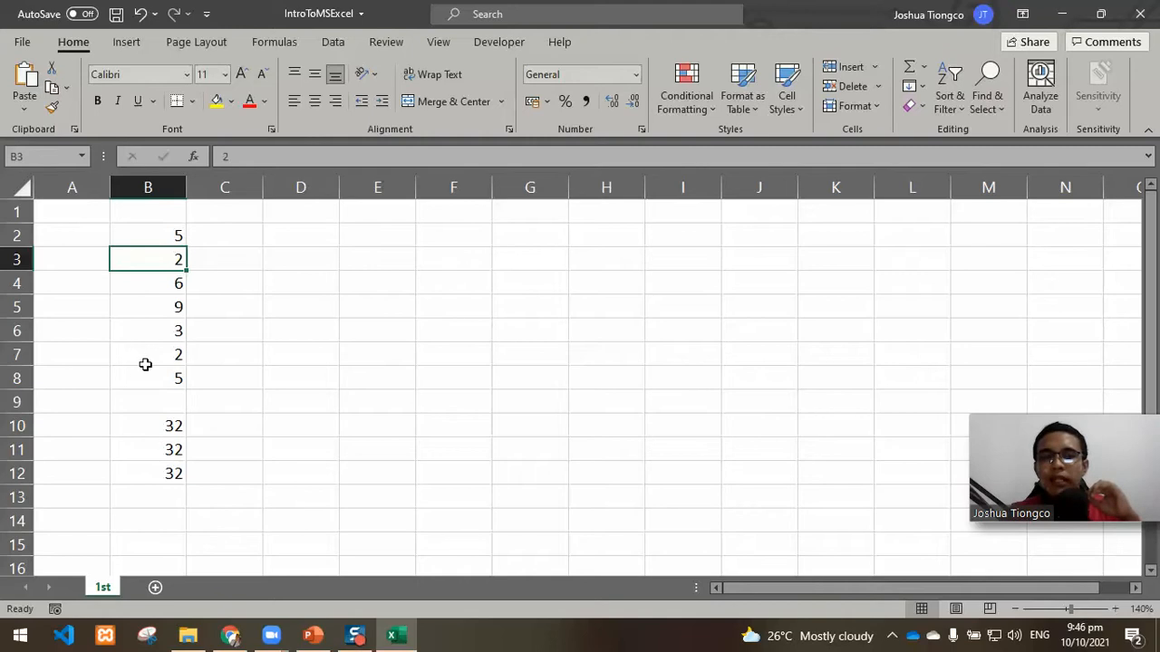
{"action": "left_click", "coordinate": [165, 426]}
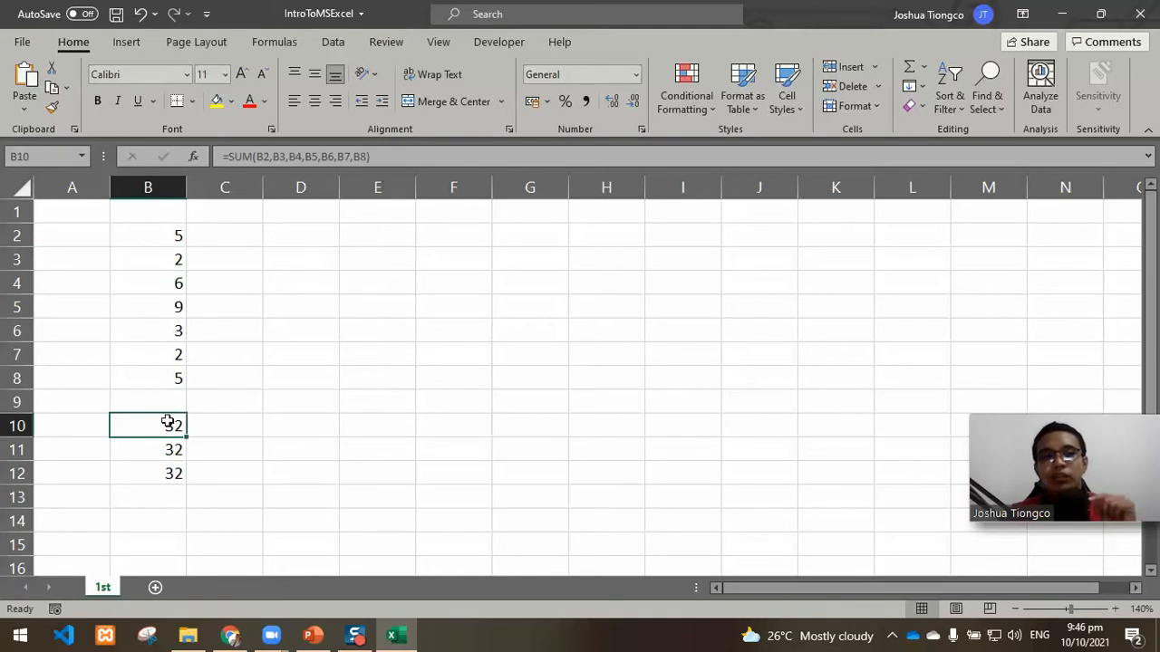
{"action": "left_click", "coordinate": [166, 447]}
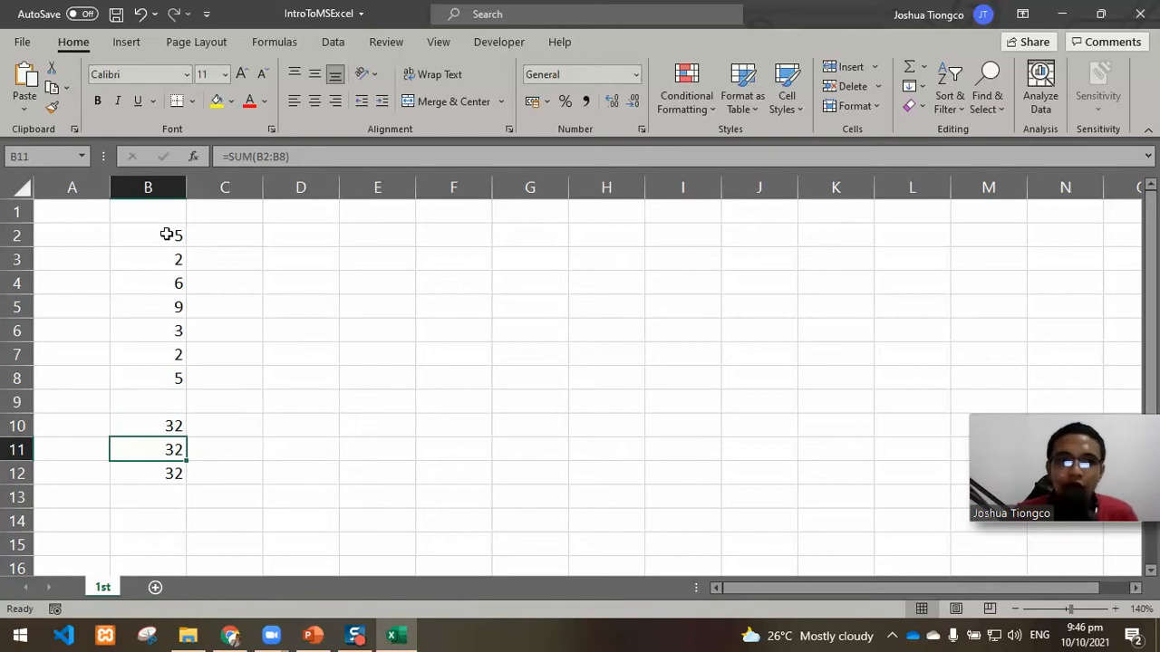
{"action": "left_click_drag", "start_coordinate": [167, 235], "coordinate": [164, 381]}
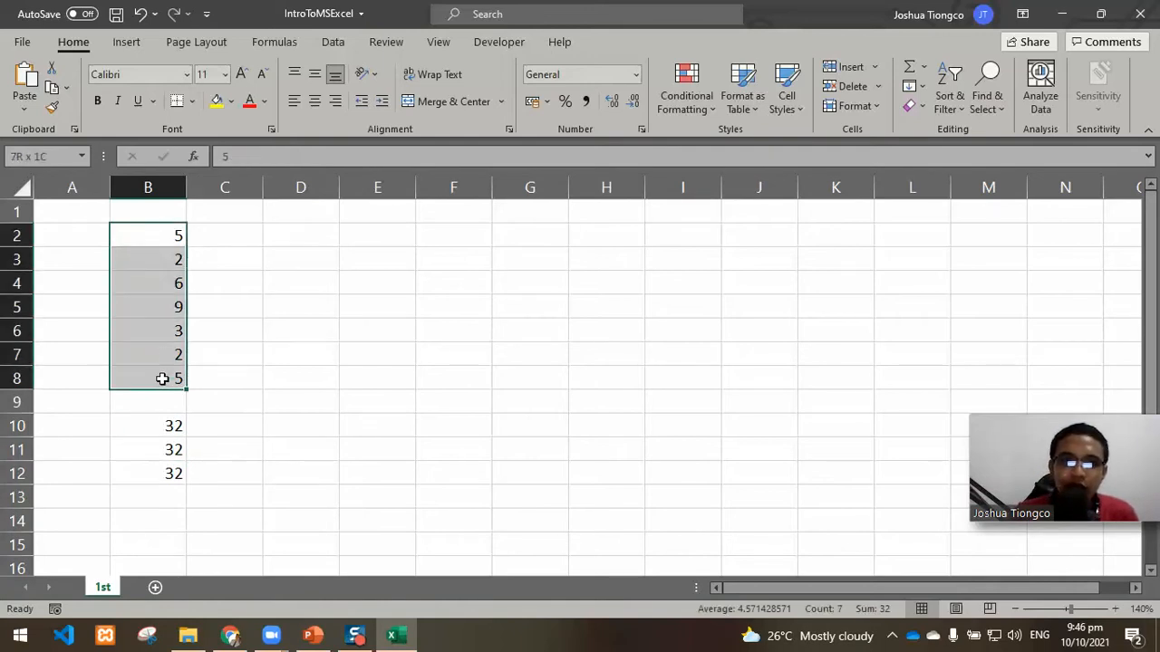
Step: Clear the value in cell B4, leaving it empty within the summed range
{"action": "left_click", "coordinate": [161, 285]}
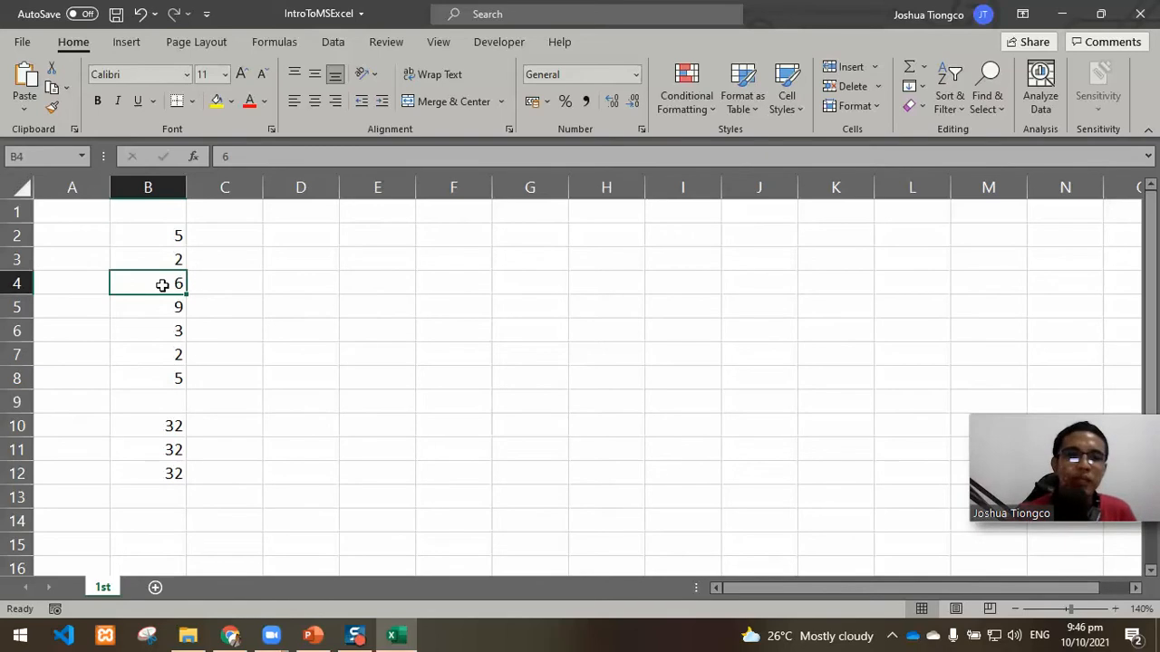
{"action": "key", "text": "BackSpace"}
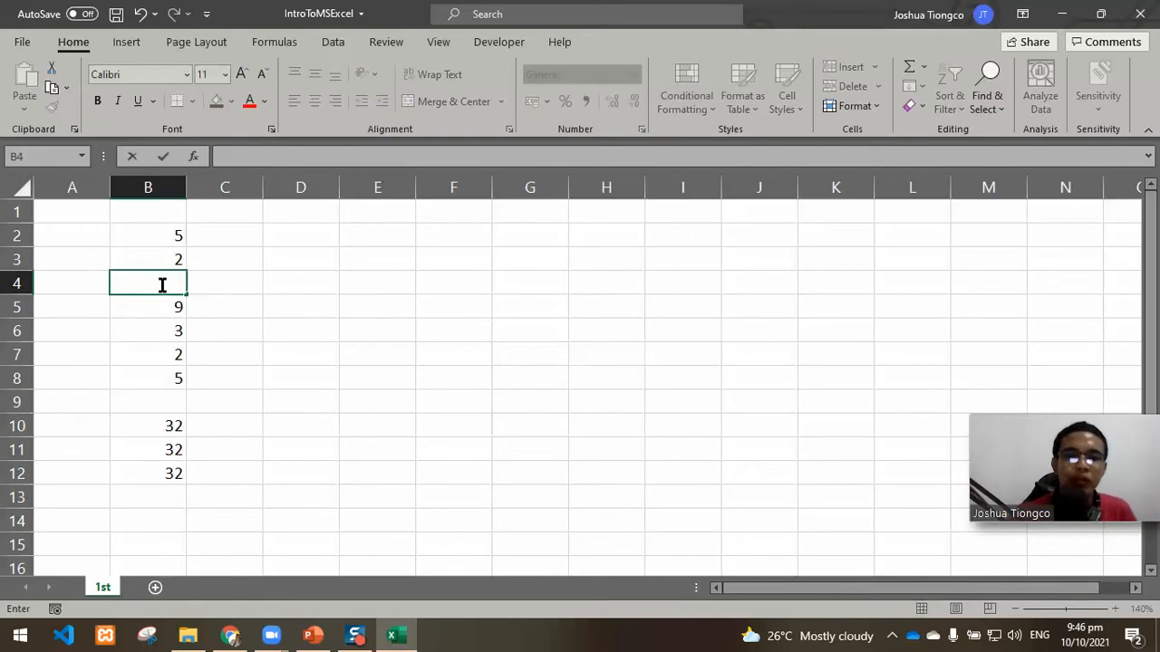
{"action": "key", "text": "Return"}
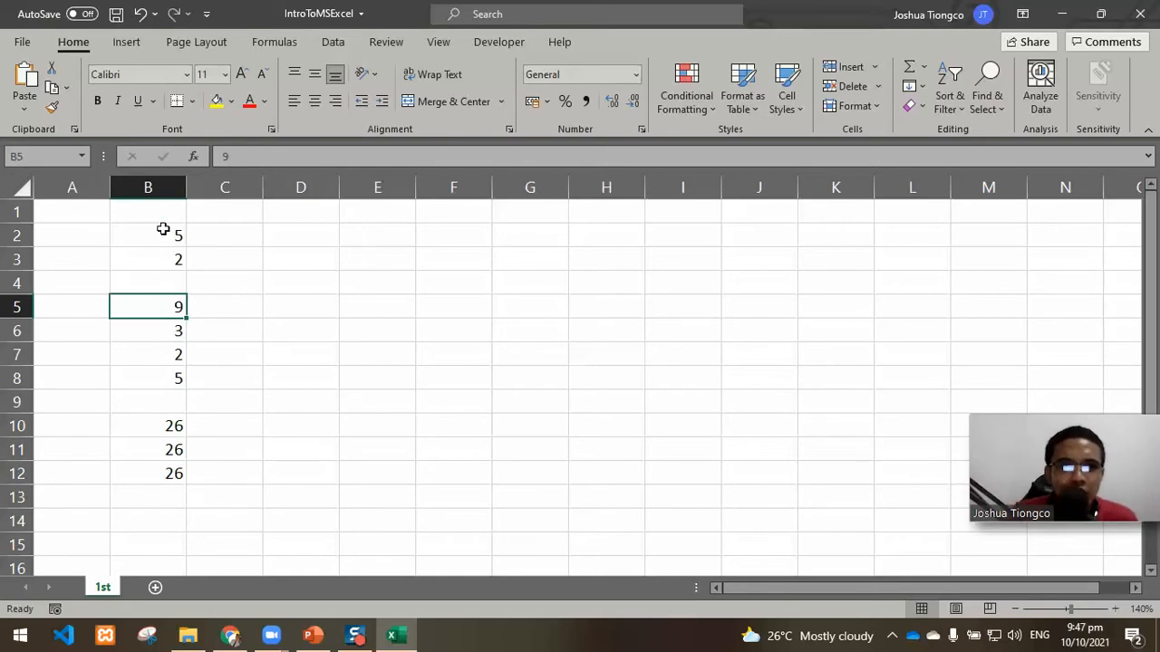
Step: Apply All Borders to the cells B2:B8
{"action": "left_click_drag", "start_coordinate": [163, 229], "coordinate": [172, 378]}
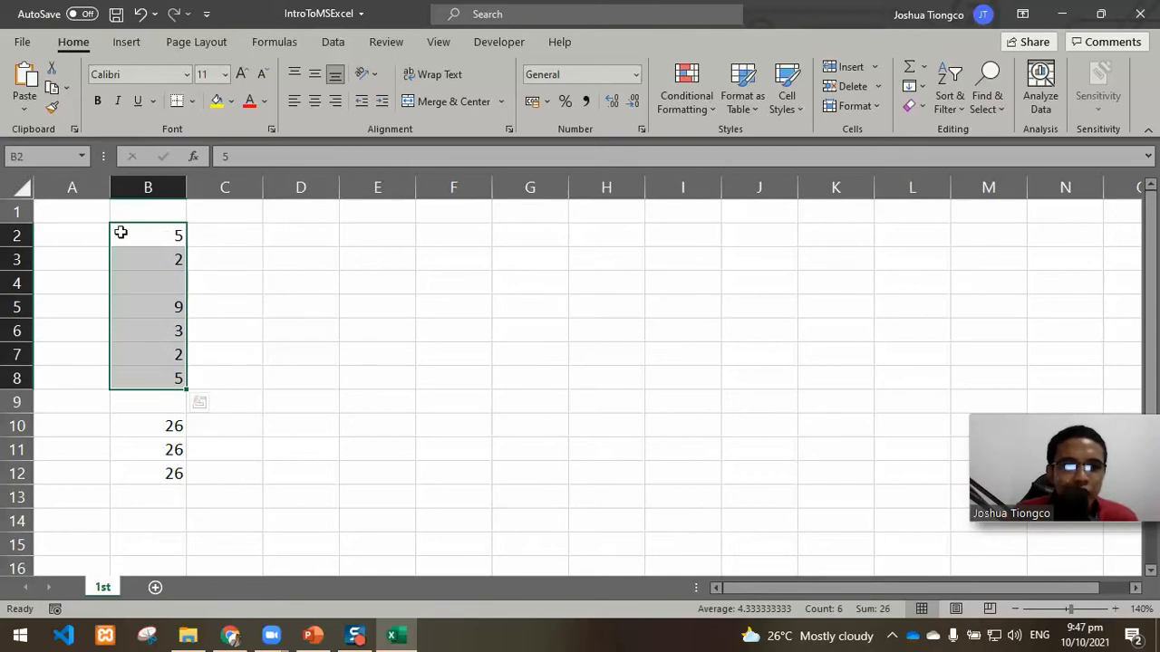
{"action": "left_click_drag", "start_coordinate": [160, 236], "coordinate": [164, 379]}
{"action": "left_click_drag", "start_coordinate": [153, 238], "coordinate": [159, 379]}
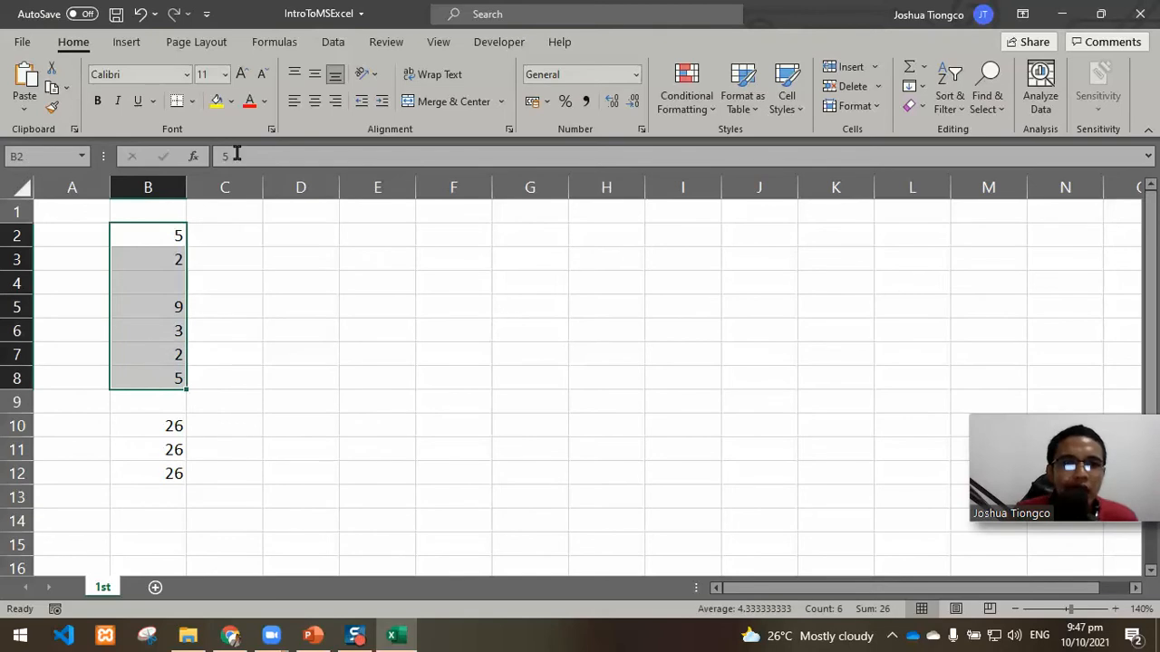
{"action": "left_click", "coordinate": [192, 101]}
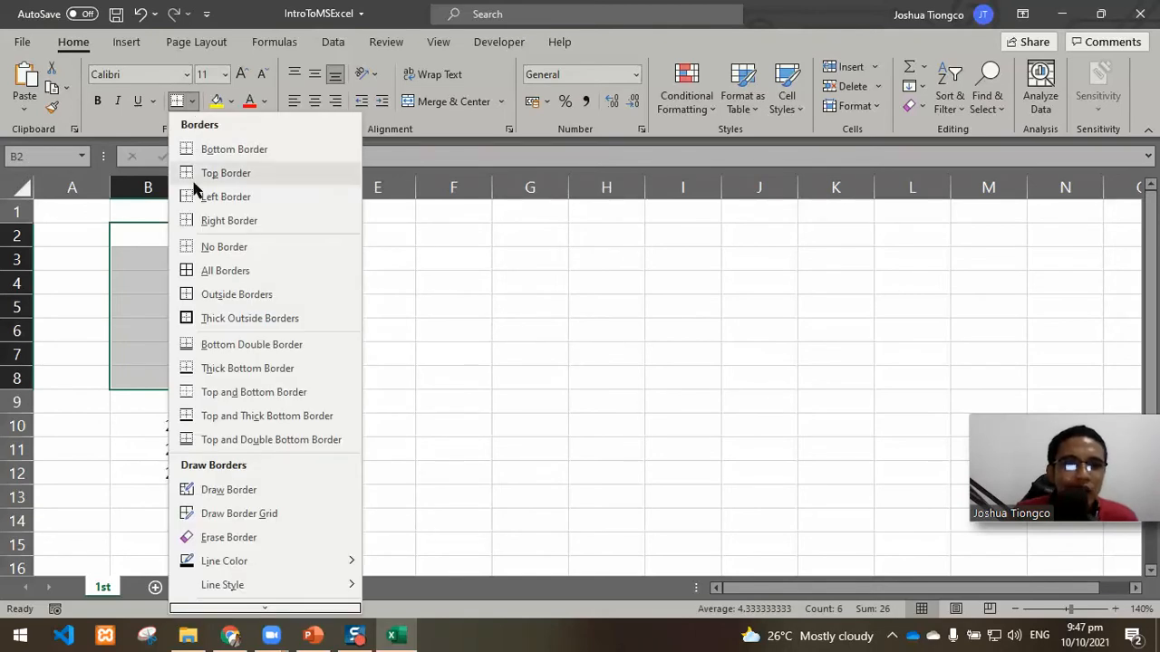
{"action": "left_click", "coordinate": [207, 270]}
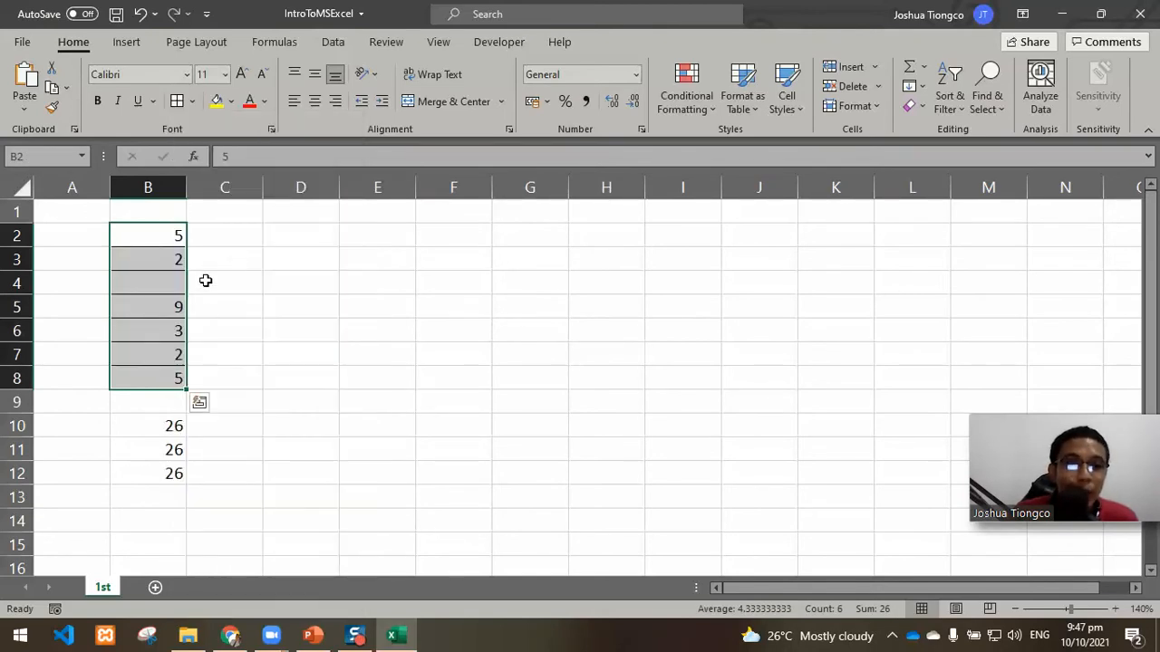
{"action": "left_click", "coordinate": [212, 261]}
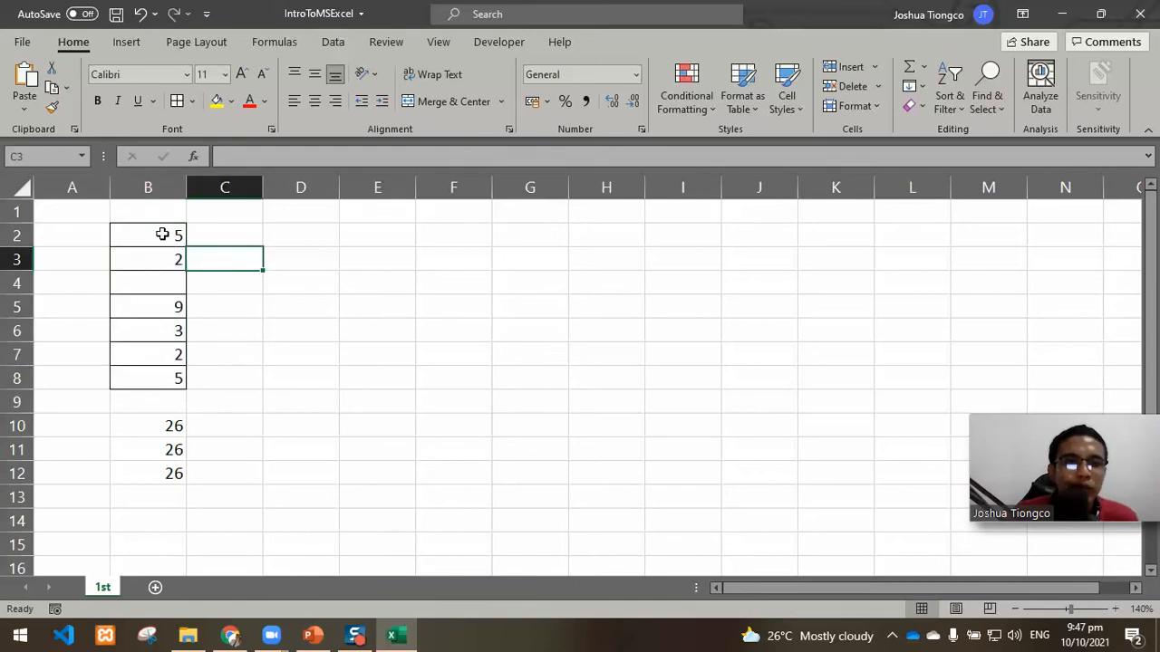
Step: Try bold, italic and underline in turn on the numbers in B2:B8, removing each format again
{"action": "left_click_drag", "start_coordinate": [163, 233], "coordinate": [161, 378]}
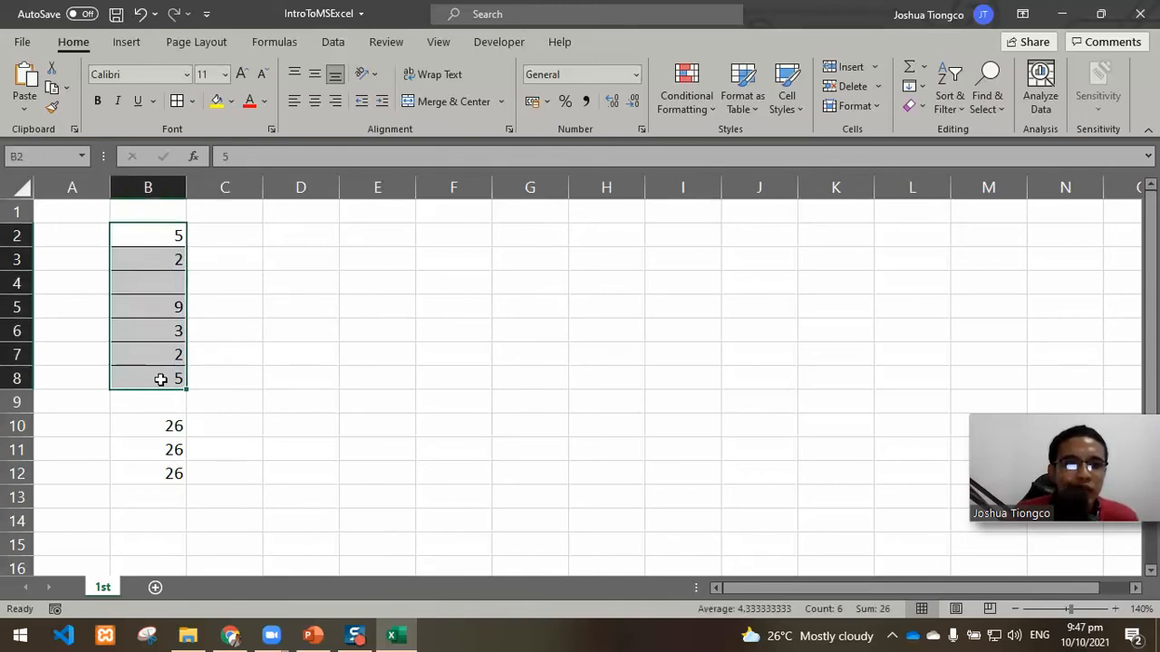
{"action": "left_click", "coordinate": [98, 101]}
{"action": "left_click", "coordinate": [99, 101]}
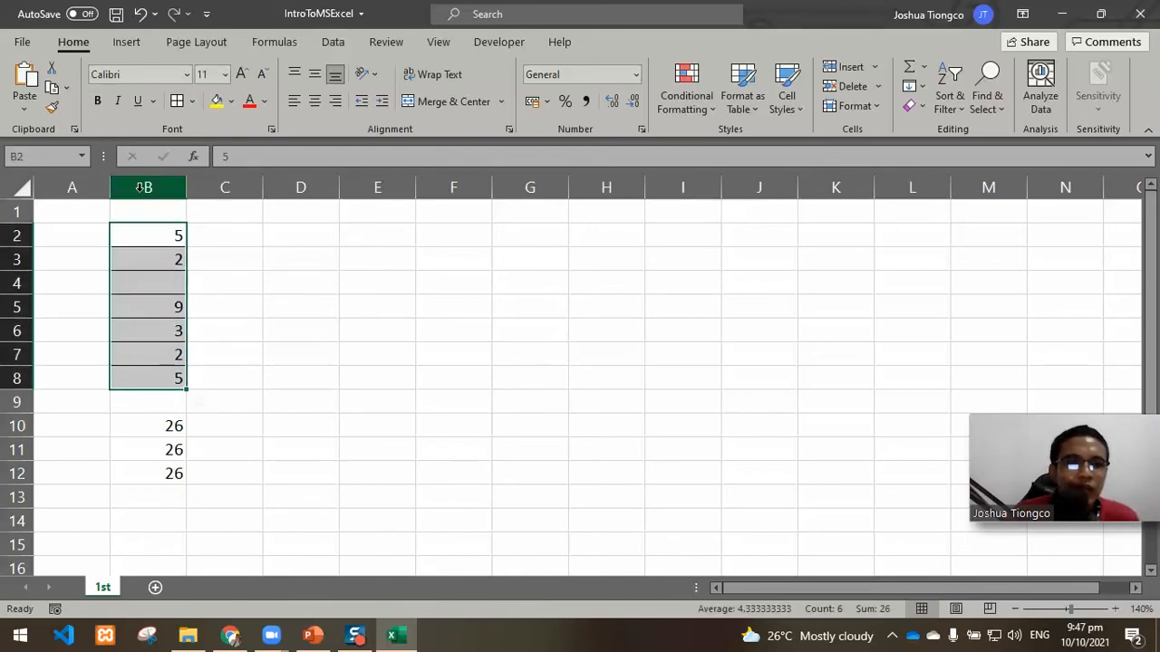
{"action": "left_click", "coordinate": [118, 102]}
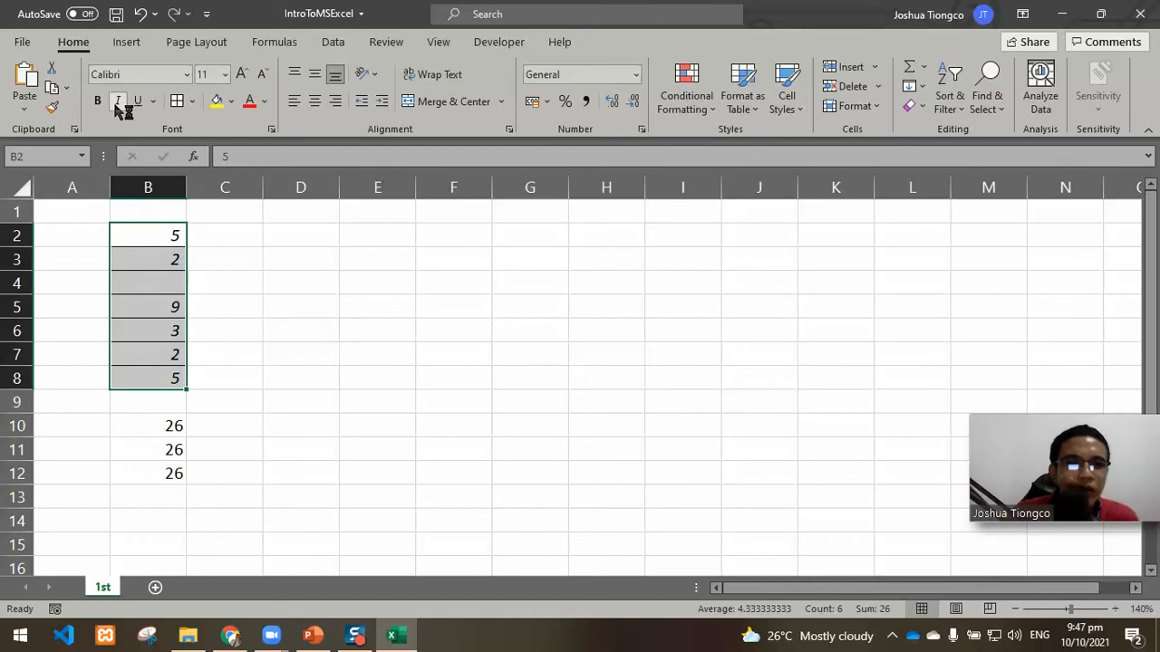
{"action": "left_click", "coordinate": [118, 102]}
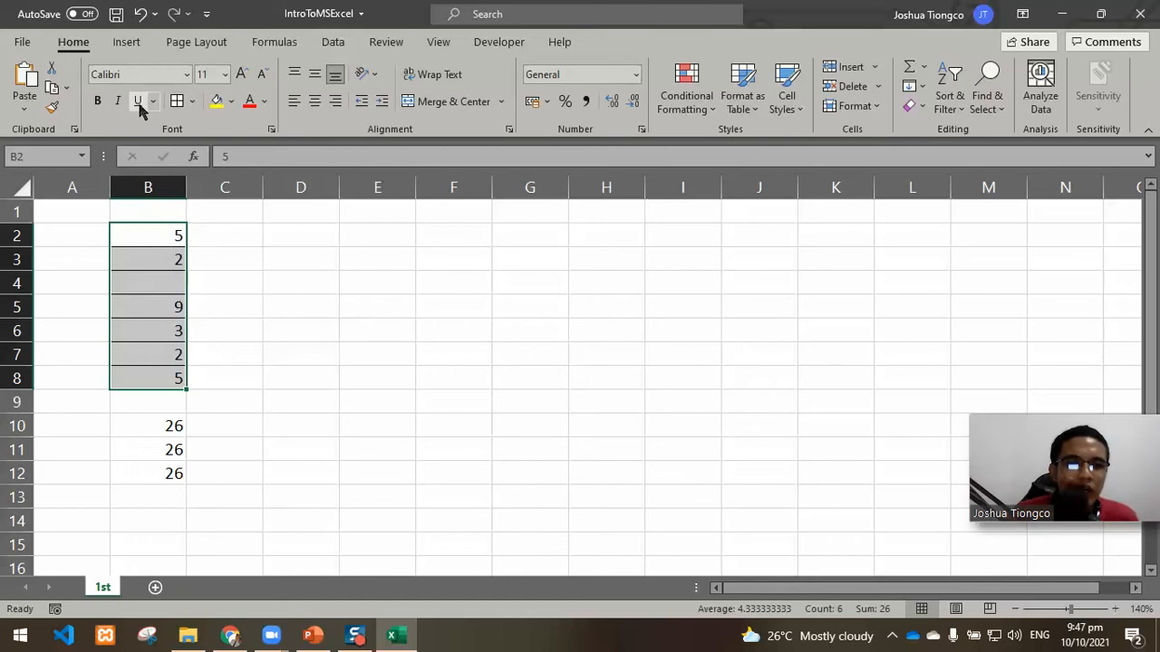
{"action": "left_click", "coordinate": [138, 102]}
{"action": "left_click", "coordinate": [137, 101]}
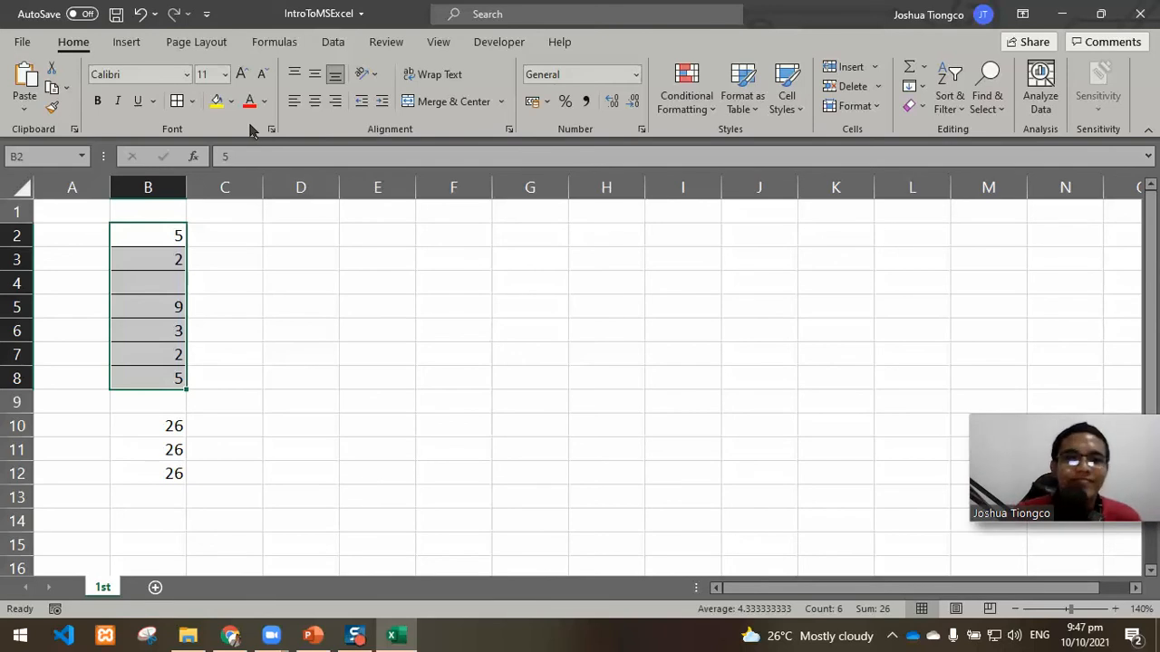
{"action": "left_click", "coordinate": [270, 251]}
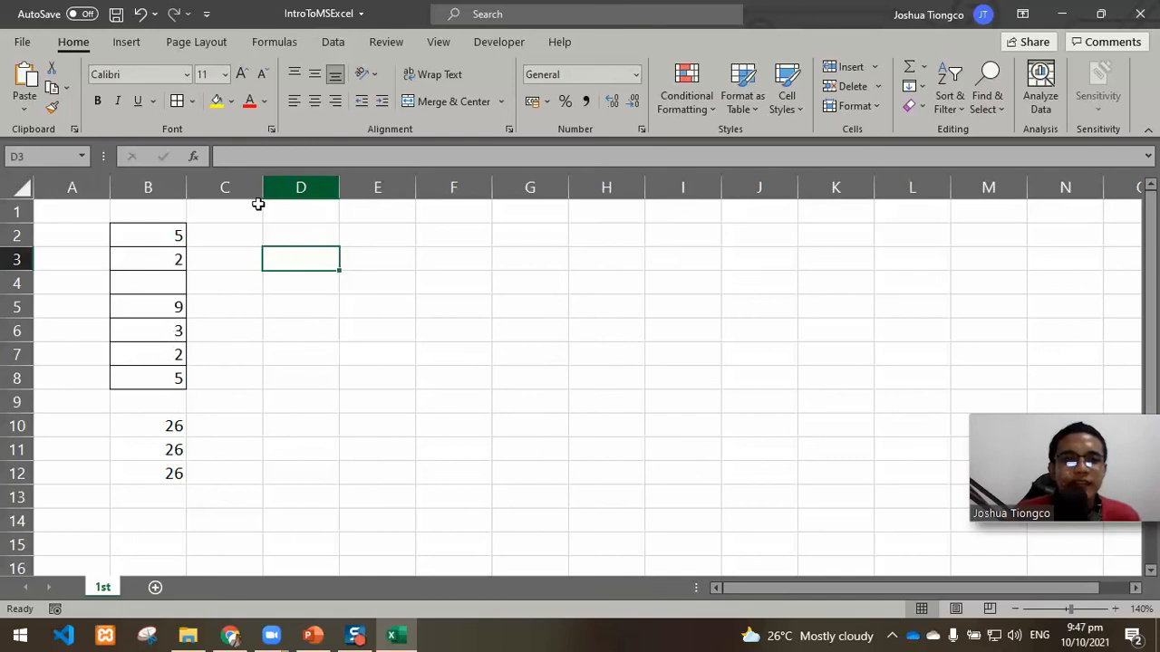
{"action": "left_click", "coordinate": [173, 231]}
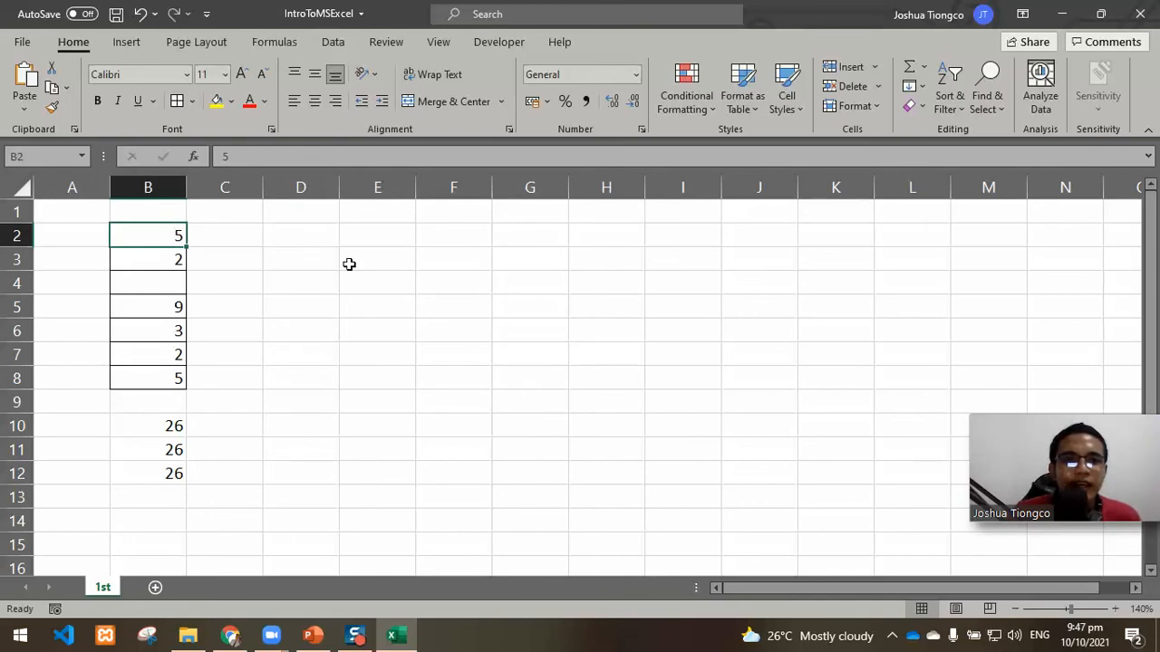